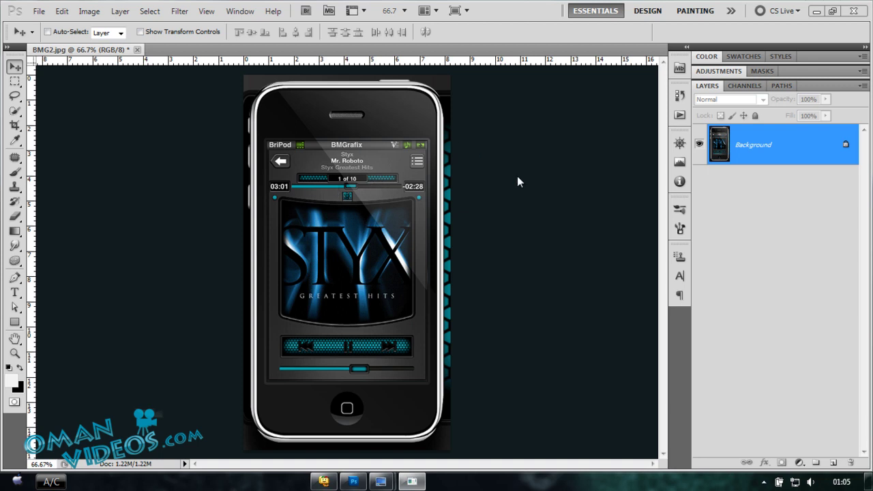
# Duplicate the Background layer and add an empty Layer 1 on top
pyautogui.rightClick(796, 161)
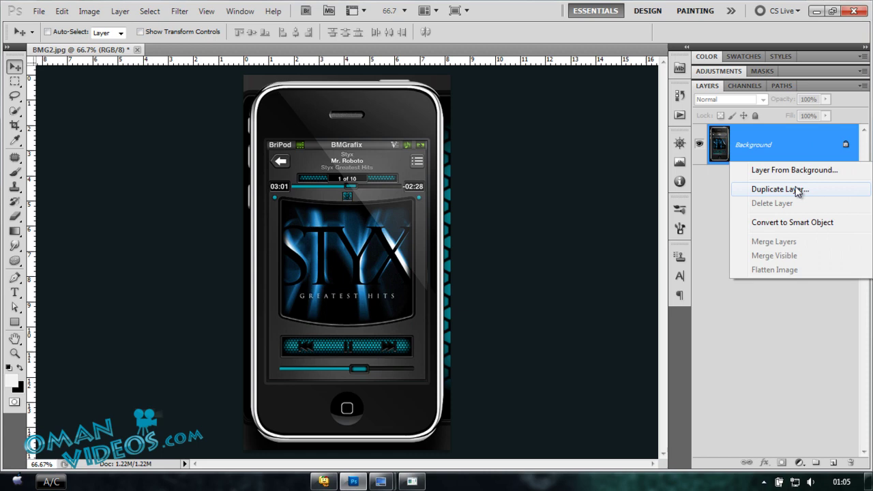
pyautogui.click(795, 189)
pyautogui.click(547, 143)
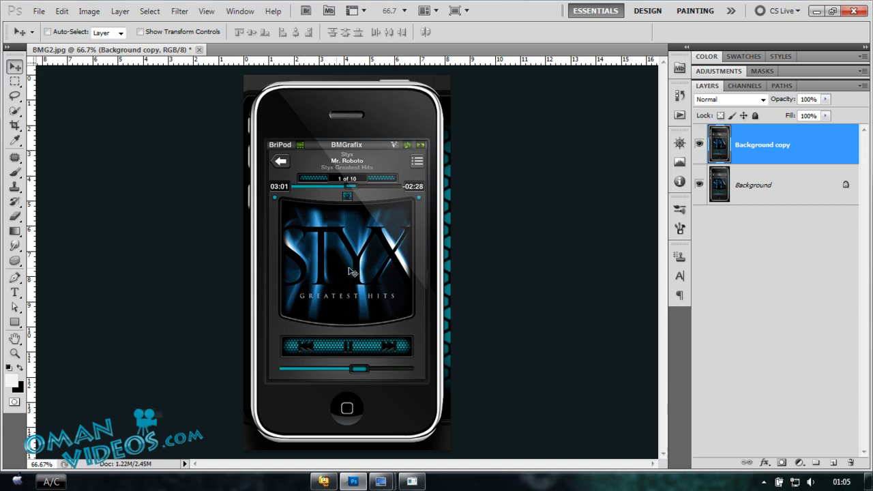
pyautogui.click(833, 462)
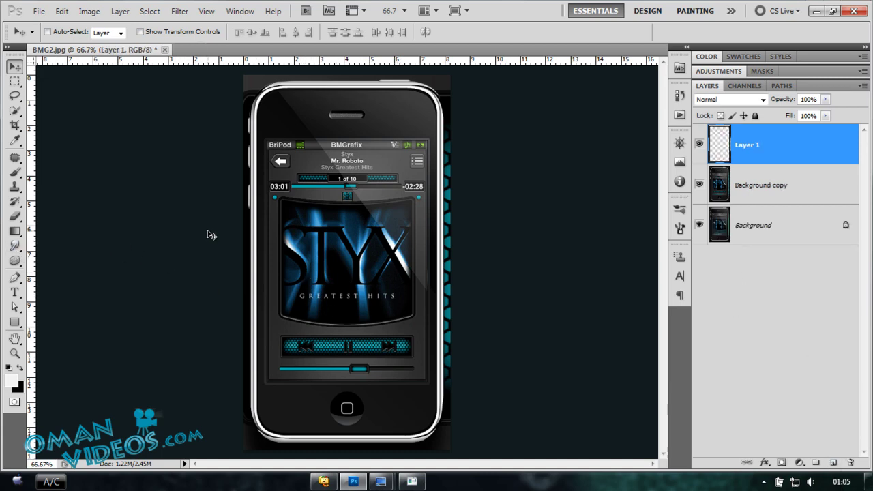
# Start a pen path down the album art's left edge, curving along the bottom to the lower-right corner
pyautogui.hotkey('ctrl', '+')
pyautogui.hotkey('ctrl', '+')
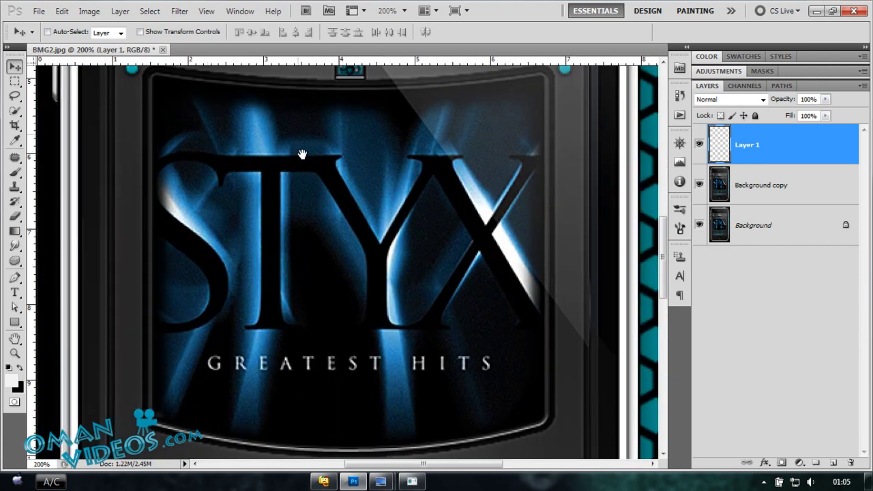
pyautogui.moveTo(302, 154); pyautogui.dragTo(302, 231)
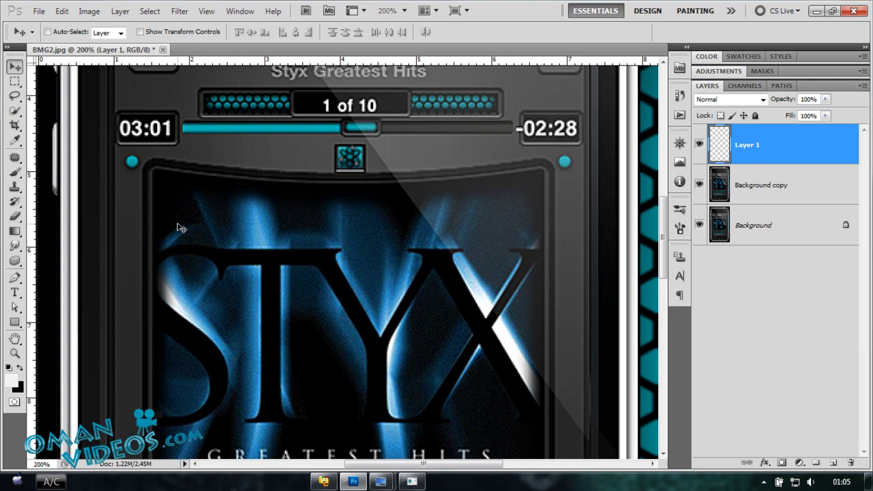
pyautogui.press('p')
pyautogui.moveTo(242, 270); pyautogui.dragTo(236, 207)
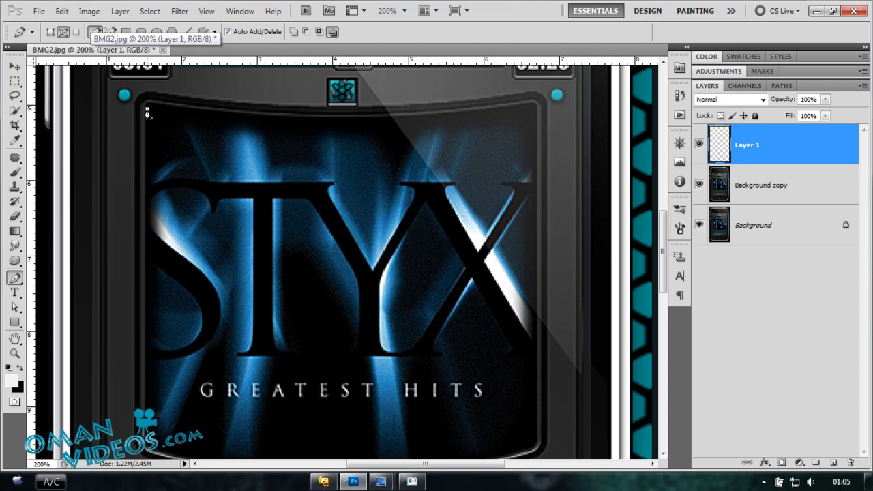
pyautogui.click(148, 443)
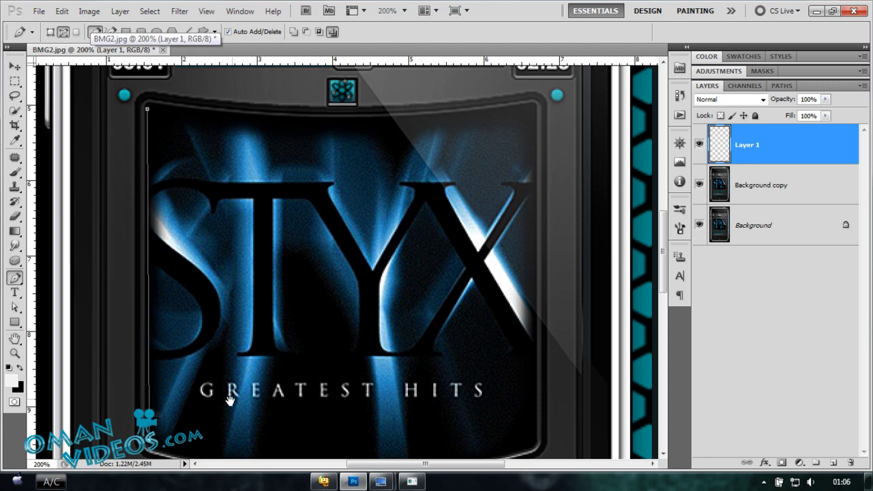
pyautogui.moveTo(251, 329); pyautogui.dragTo(211, 241)
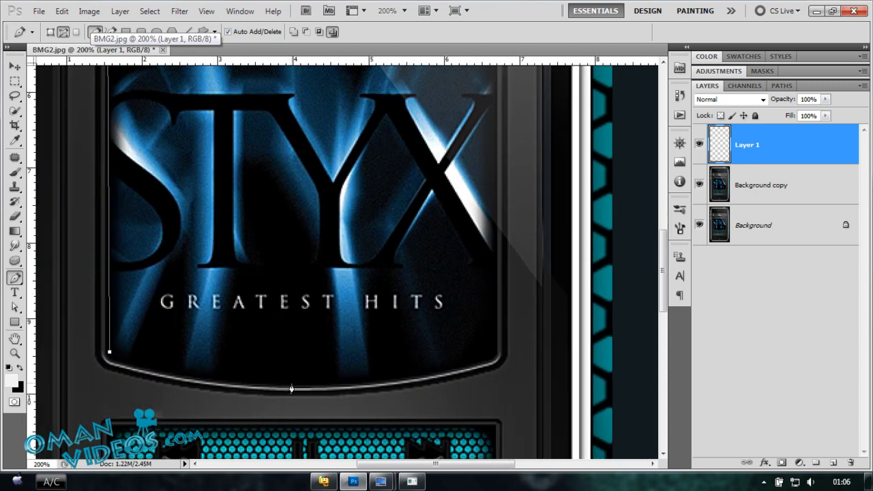
pyautogui.moveTo(292, 386); pyautogui.dragTo(404, 383)
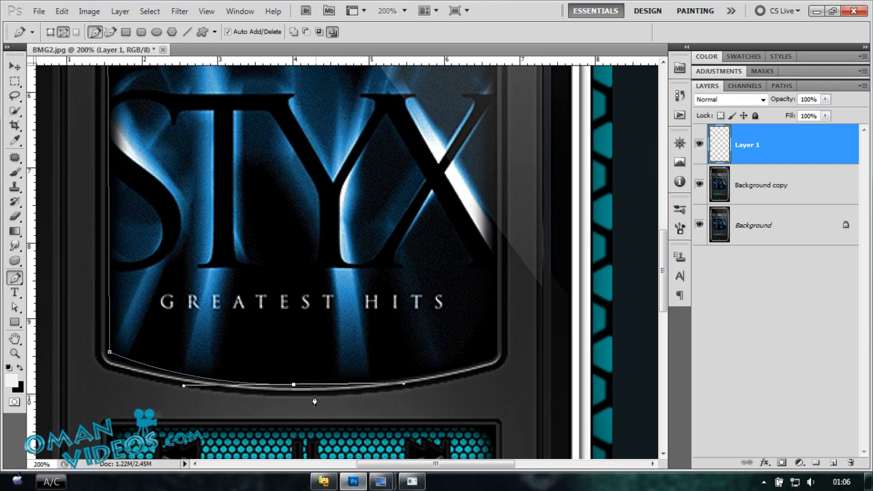
pyautogui.press('alt')
pyautogui.click(491, 357)
# Close the path through the upper-right and upper-left corners along the curved top edge
pyautogui.moveTo(518, 144); pyautogui.dragTo(502, 287)
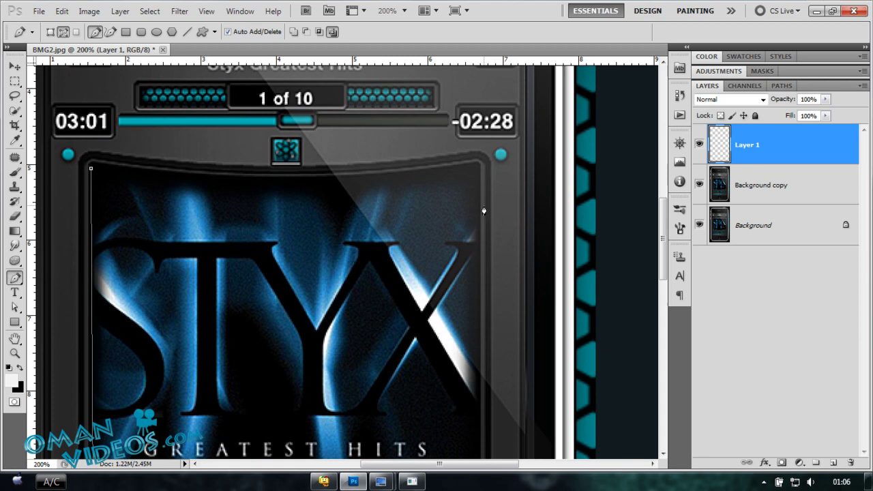
pyautogui.moveTo(477, 170); pyautogui.dragTo(476, 156)
pyautogui.moveTo(436, 196); pyautogui.dragTo(479, 263)
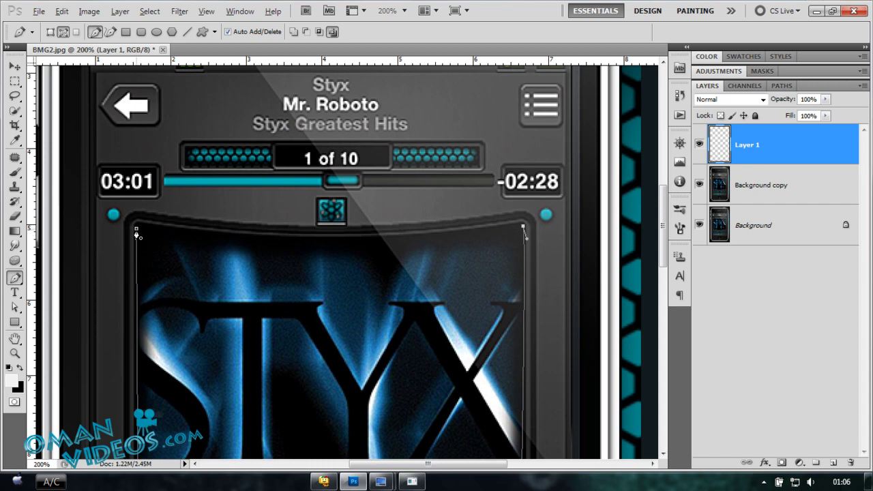
pyautogui.moveTo(136, 230); pyautogui.dragTo(116, 227)
pyautogui.hotkey('ctrl', 'z')
pyautogui.moveTo(137, 231); pyautogui.dragTo(66, 196)
pyautogui.moveTo(331, 316); pyautogui.dragTo(232, 249)
pyautogui.hotkey('ctrl', '-')
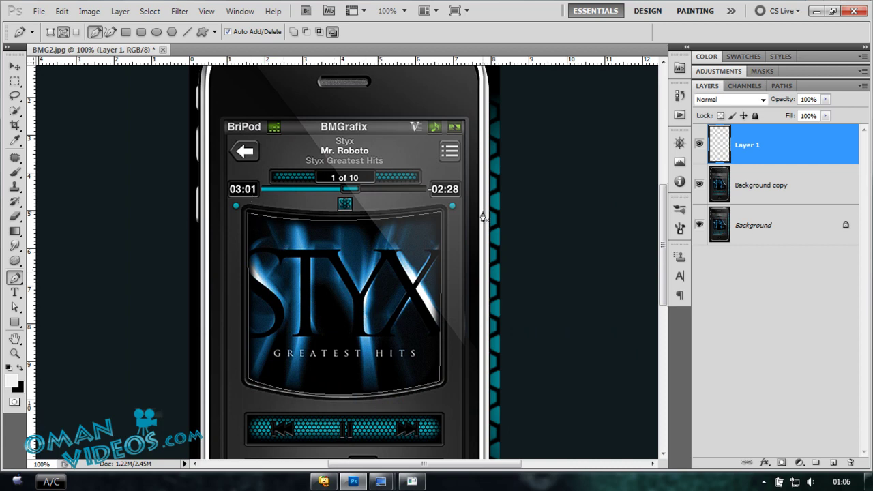
# Fill the album-art path with the black background colour on Layer 1, then hide the path
pyautogui.rightClick(400, 261)
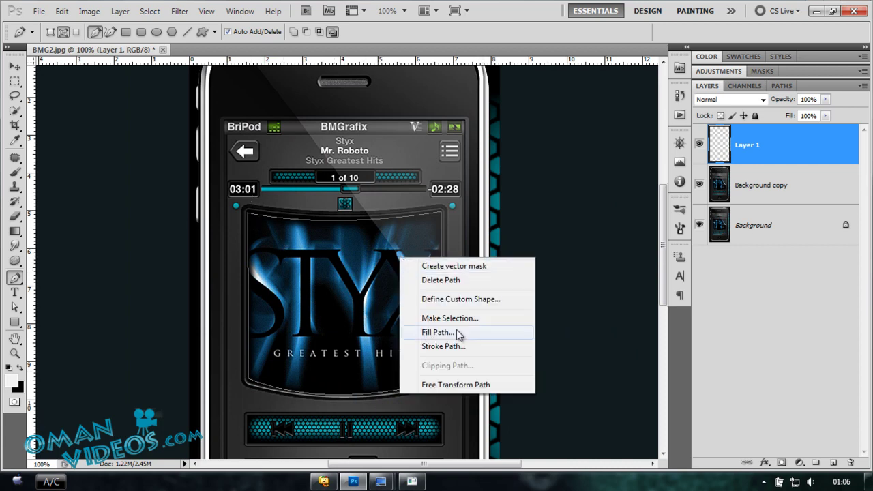
pyautogui.click(466, 333)
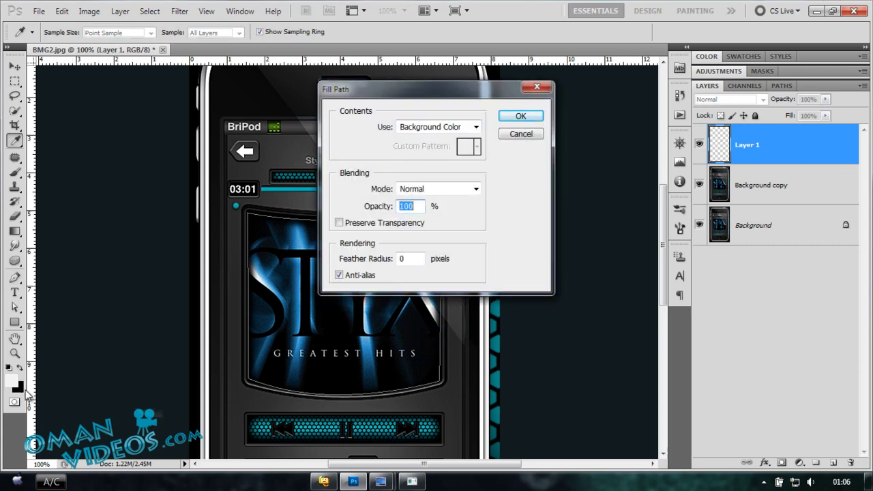
pyautogui.click(447, 128)
pyautogui.click(428, 150)
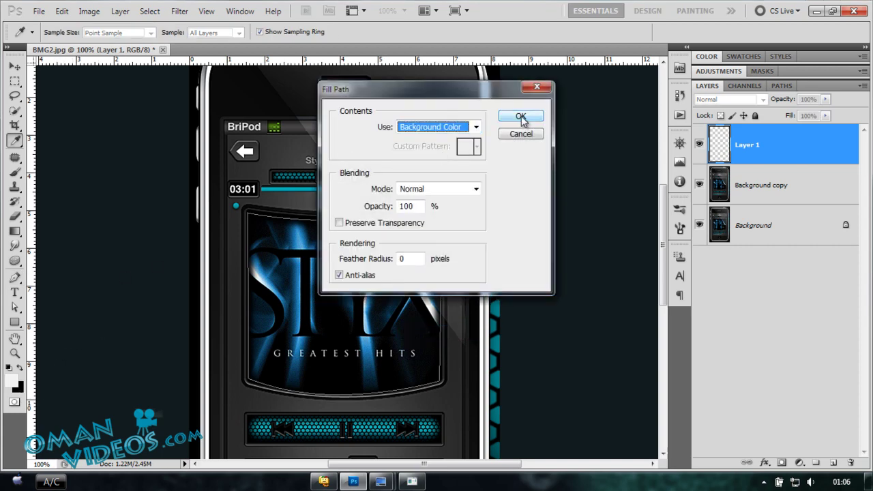
pyautogui.click(518, 116)
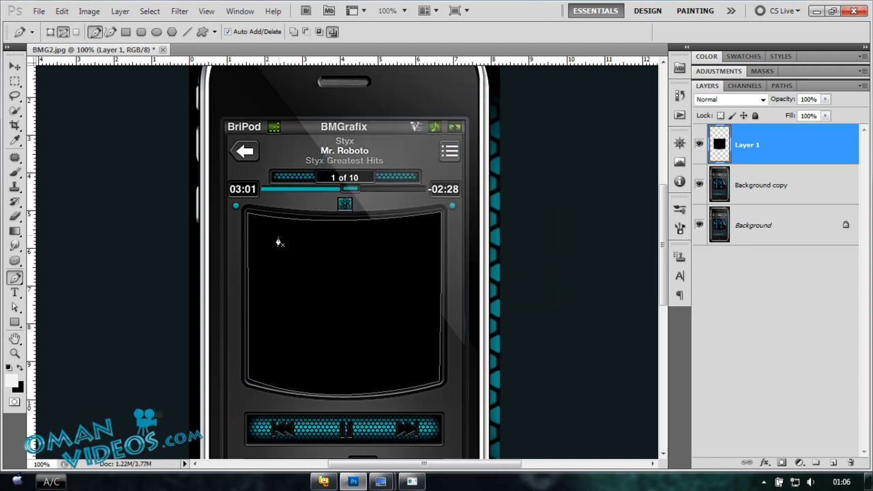
pyautogui.hotkey('ctrl', 'h')
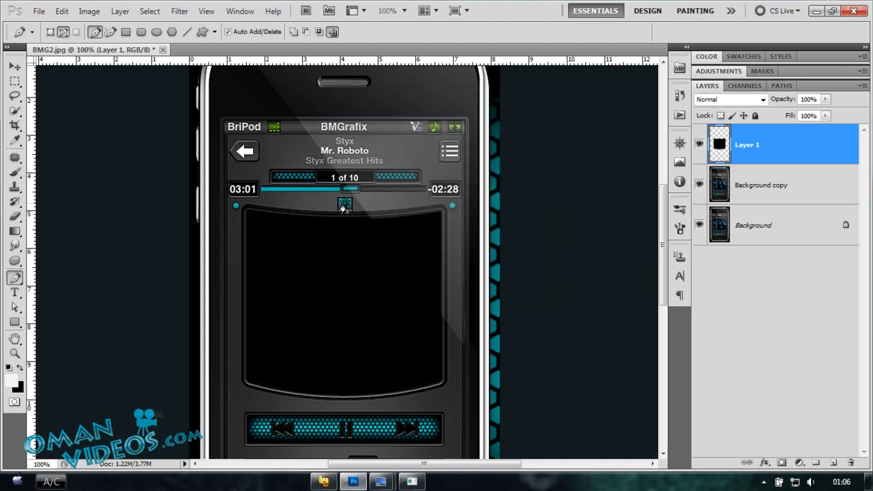
pyautogui.click(14, 66)
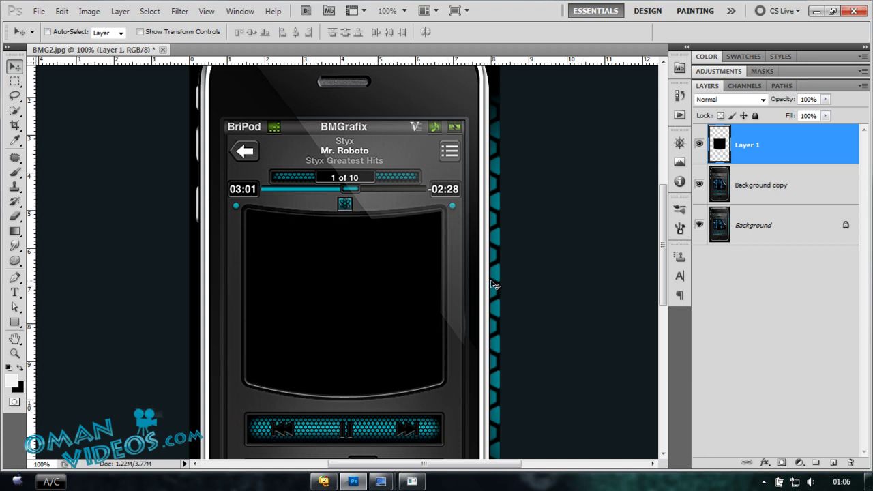
# Add an empty Layer 2 above Layer 1 and undo the trial rectangles drawn on it
pyautogui.moveTo(363, 269); pyautogui.dragTo(366, 233)
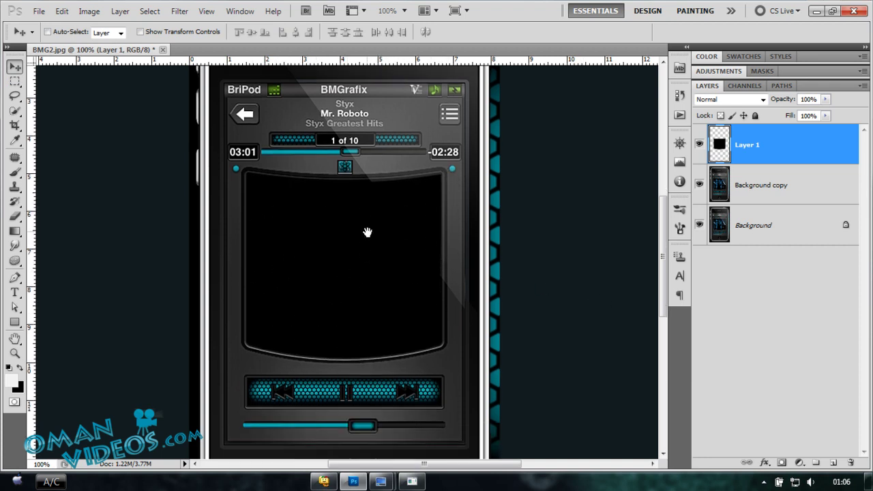
pyautogui.click(833, 463)
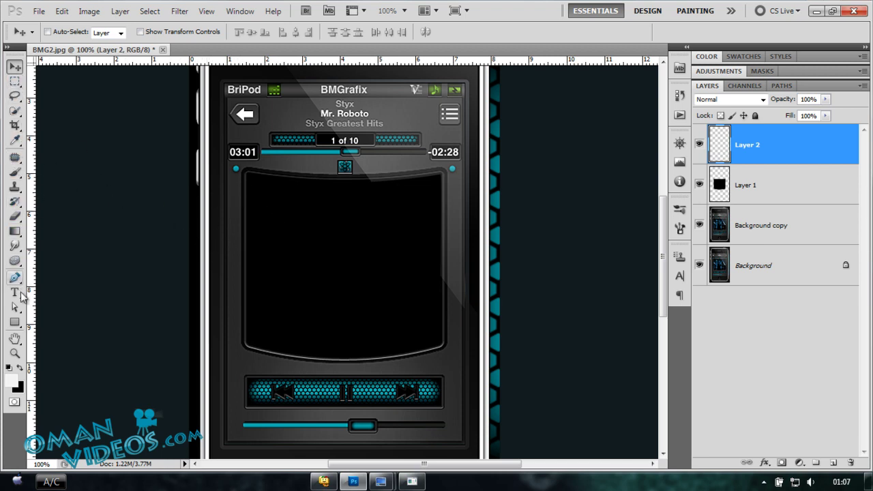
pyautogui.click(16, 325)
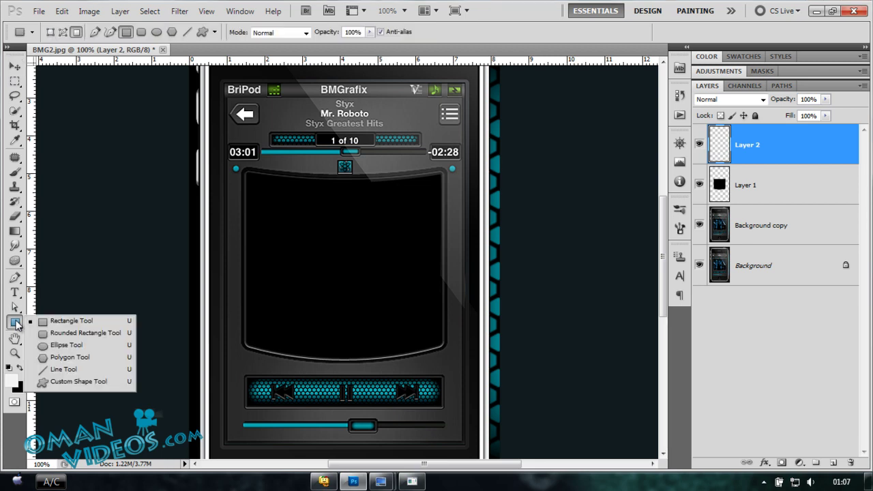
pyautogui.click(84, 322)
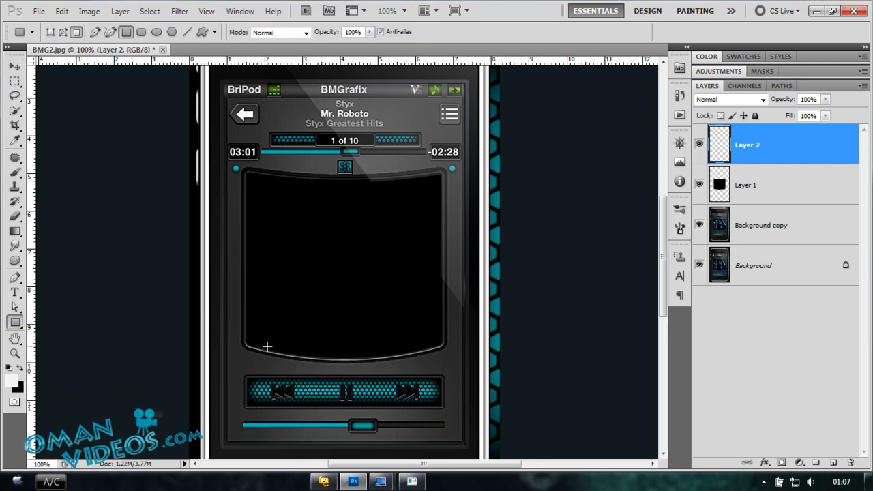
pyautogui.moveTo(258, 340)
pyautogui.mouseDown()
pyautogui.moveTo(288, 355)
pyautogui.moveTo(278, 336)
pyautogui.mouseUp()
pyautogui.hotkey('ctrl', 'alt', 'z')
pyautogui.hotkey('ctrl', 'alt', 'z')
pyautogui.hotkey('ctrl', 'alt', 'z')
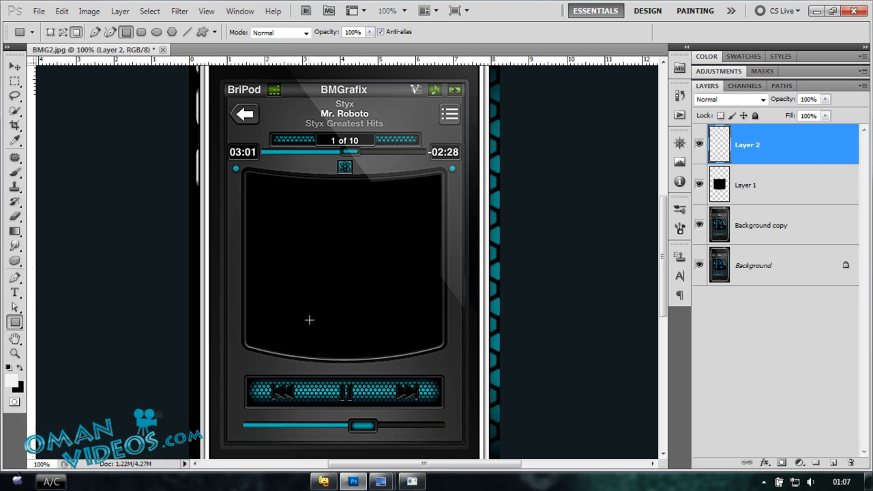
pyautogui.press('v')
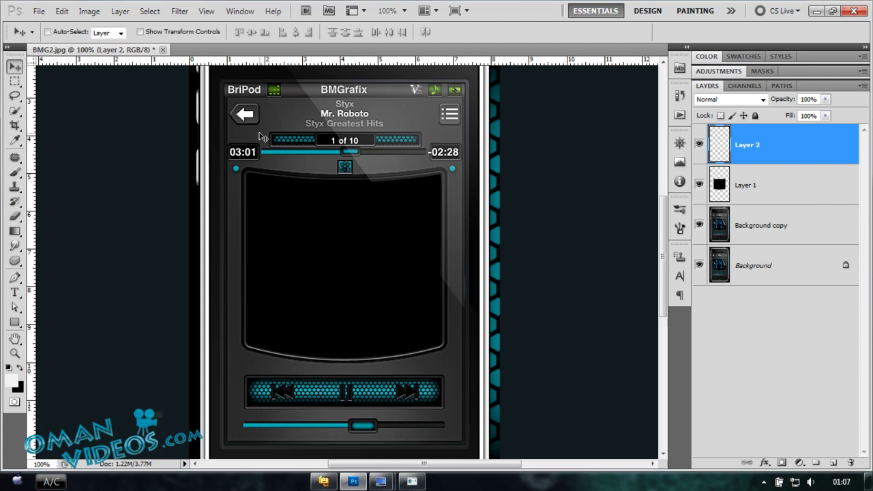
# Create a new 200 x 200 pixel document
pyautogui.hotkey('ctrl', 'n')
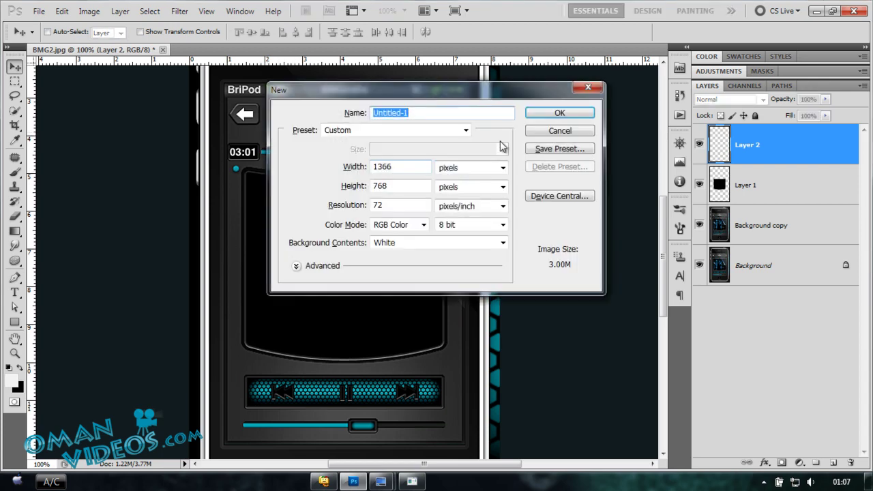
pyautogui.click(405, 169)
pyautogui.doubleClick(405, 169)
pyautogui.write('5')
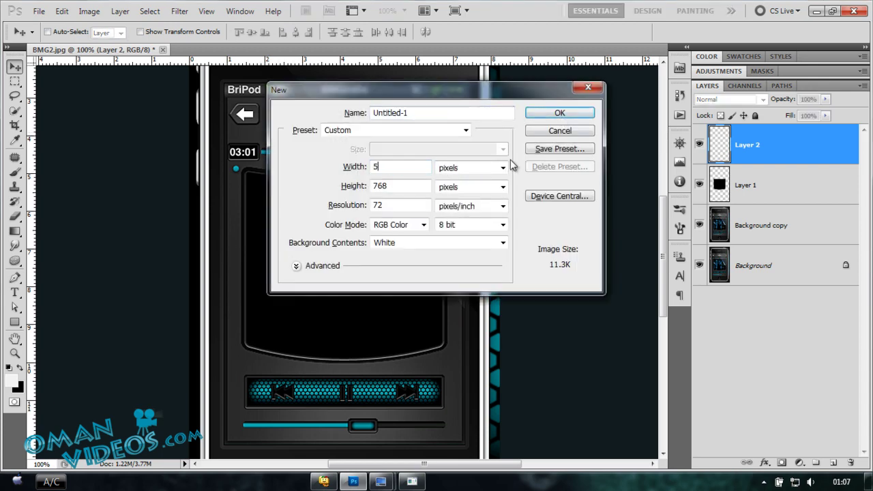
pyautogui.write('0')
pyautogui.press('BackSpace')
pyautogui.press('BackSpace')
pyautogui.write('200')
pyautogui.press('Tab')
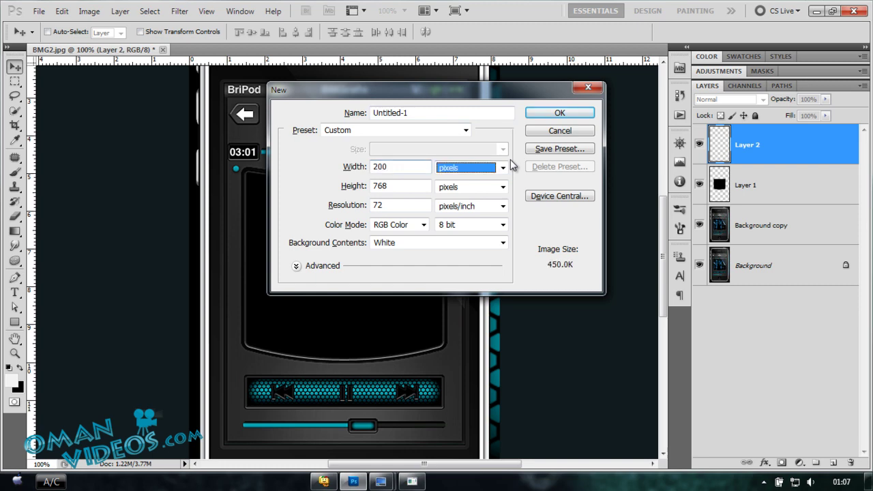
pyautogui.press('Tab')
pyautogui.write('200')
pyautogui.press('Return')
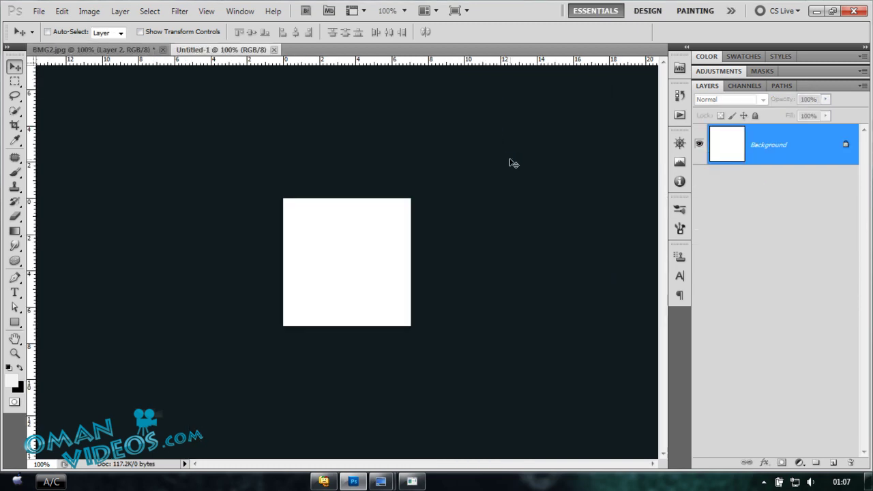
# On a new Layer 1, draw a wide, flat black rectangle near the canvas centre
pyautogui.click(834, 462)
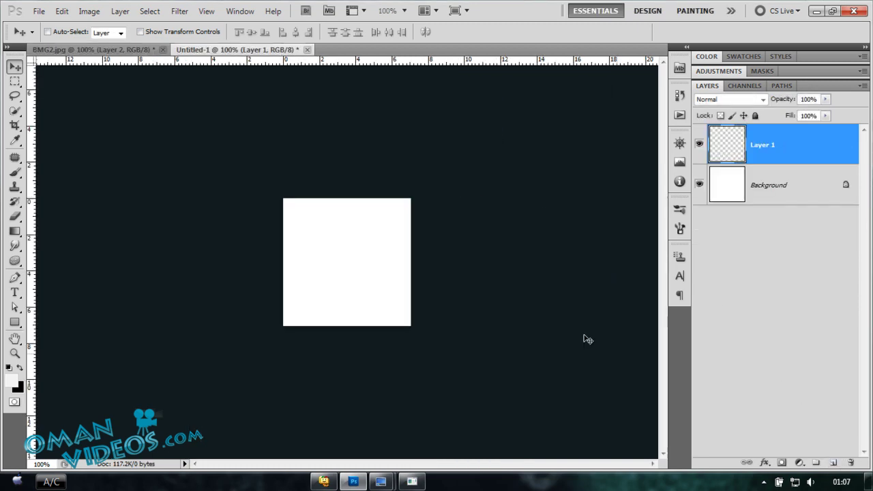
pyautogui.click(15, 325)
pyautogui.click(62, 319)
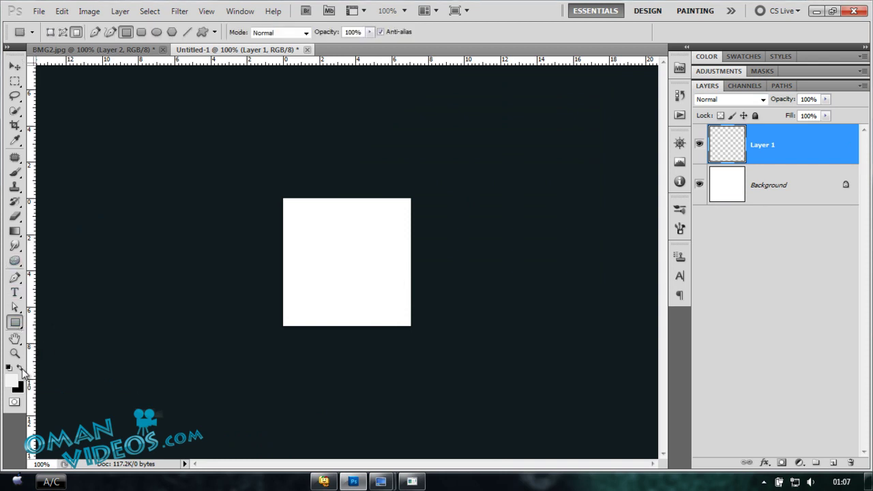
pyautogui.click(21, 368)
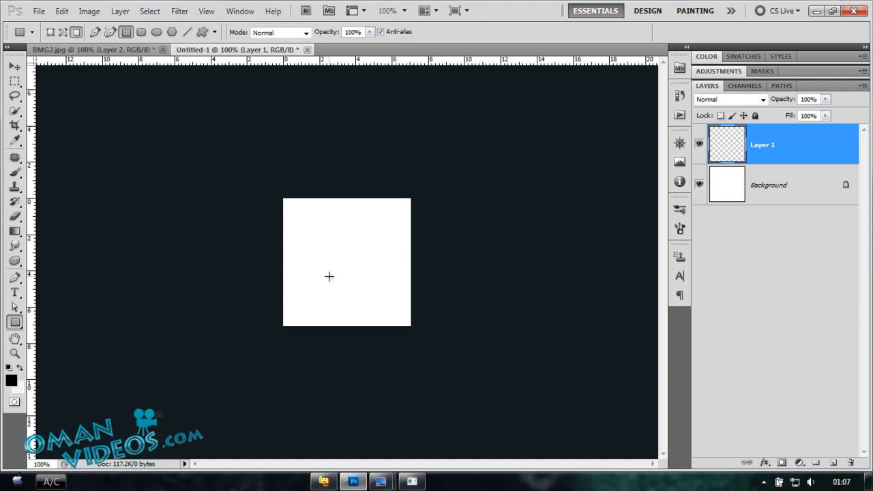
pyautogui.hotkey('ctrl', '+')
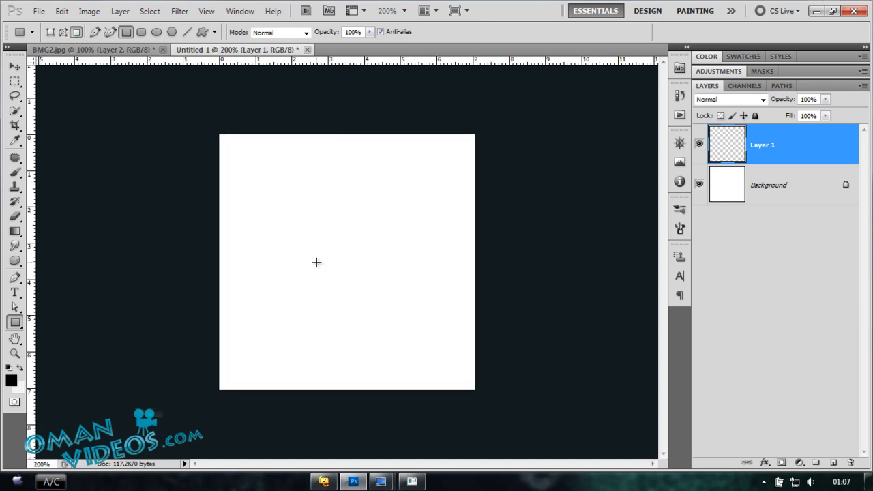
pyautogui.moveTo(331, 276); pyautogui.dragTo(345, 265)
pyautogui.press('v')
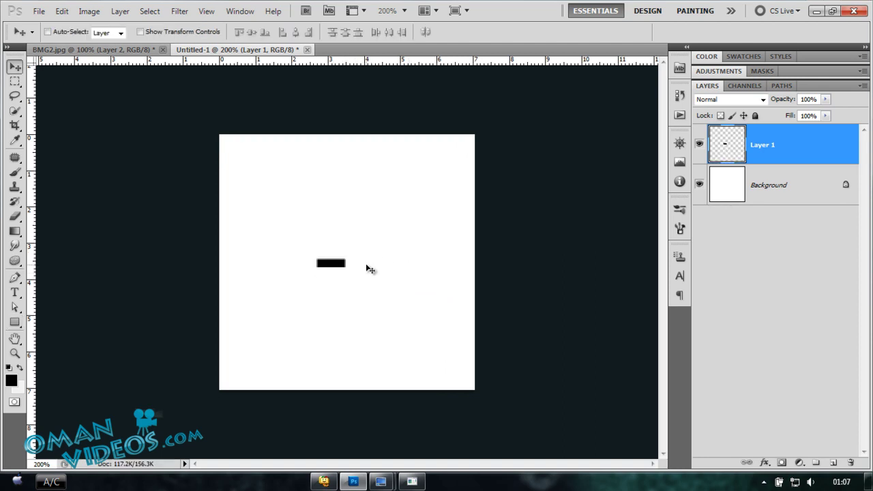
pyautogui.hotkey('ctrl', '-')
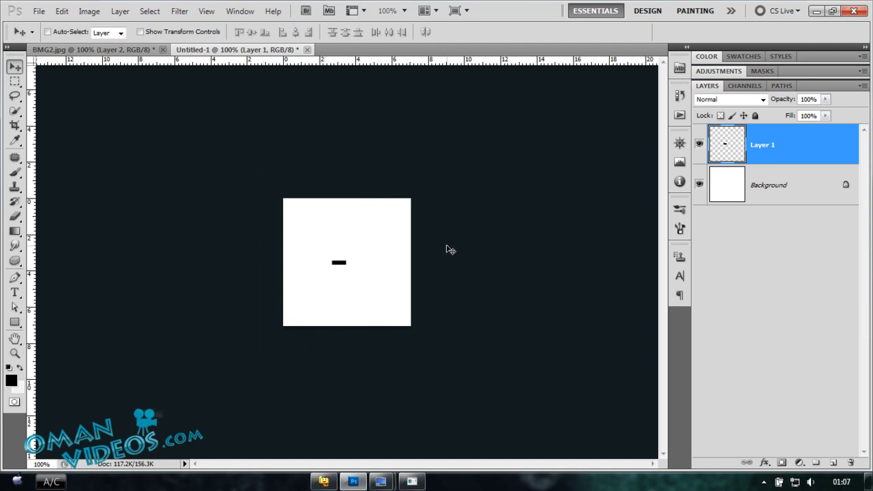
# Duplicate the bar three times, nudging each copy upward to stack four bars, and zoom to 200%
pyautogui.hotkey('ctrl', 'j')
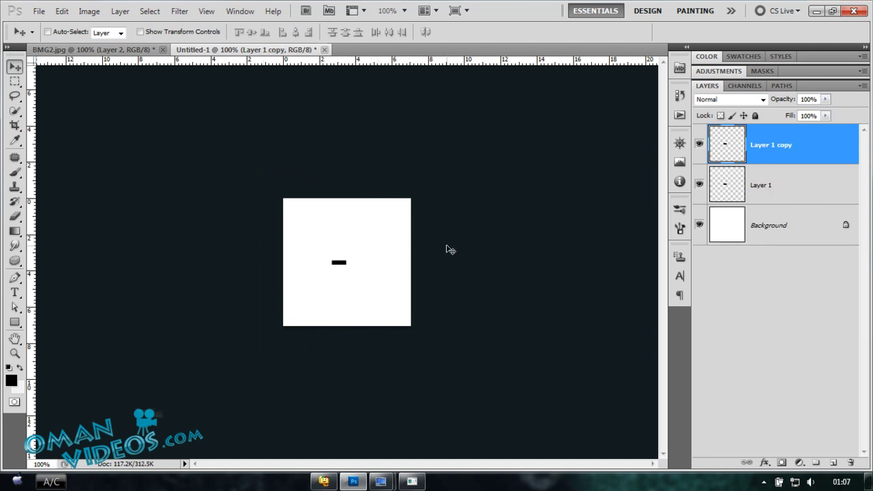
pyautogui.hotkey('shift', 'Up')
pyautogui.hotkey('ctrl', 'j')
pyautogui.hotkey('shift', 'Up')
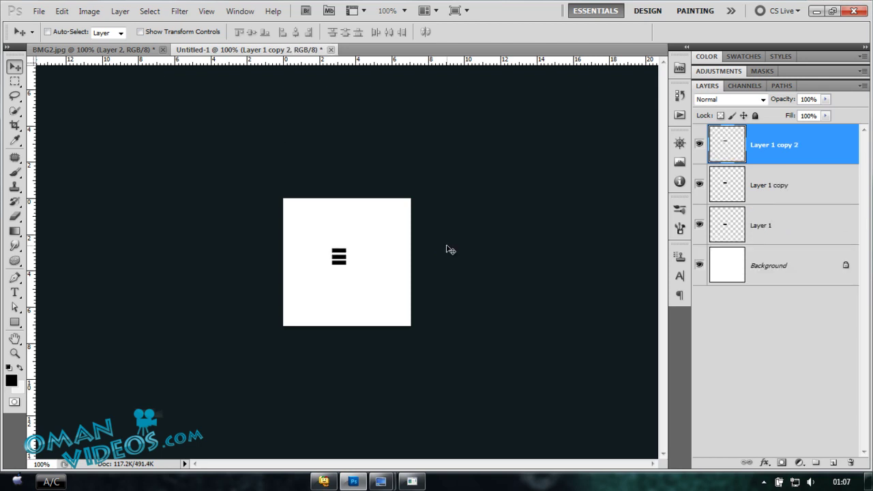
pyautogui.hotkey('ctrl', 'j')
pyautogui.hotkey('shift', 'Up')
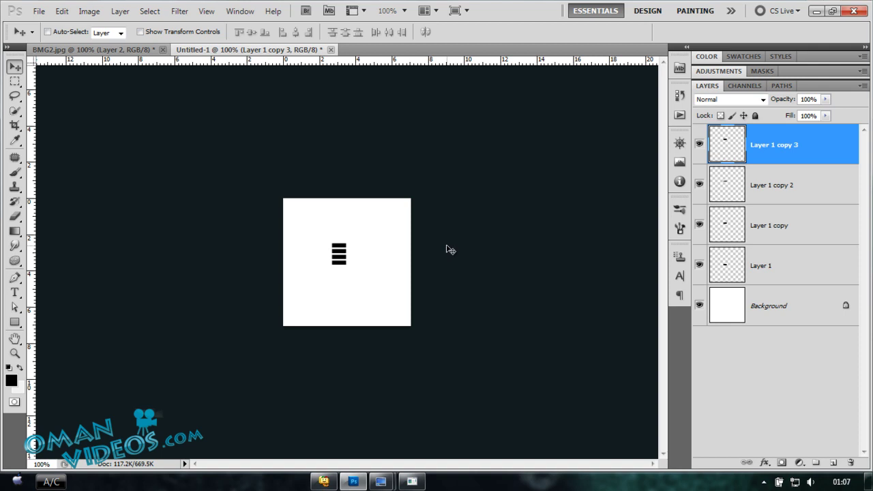
pyautogui.press('z')
pyautogui.click(371, 245)
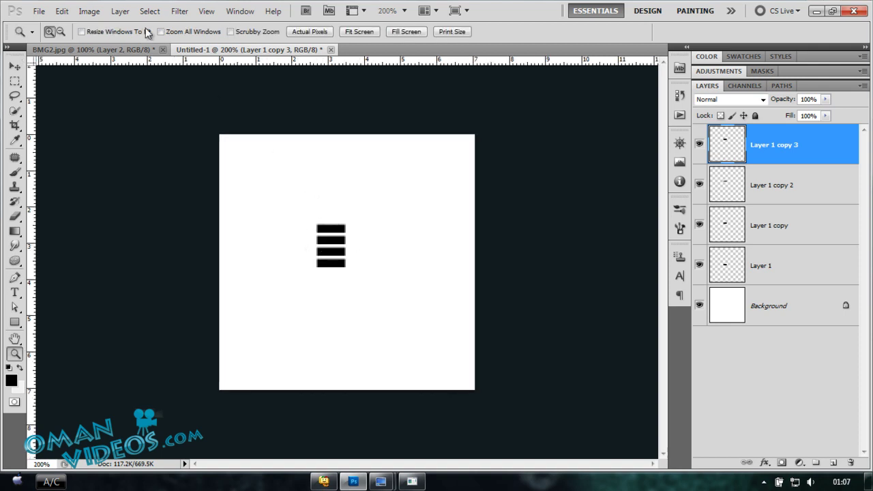
# Trim the canvas tight around the bars with Image > Trim
pyautogui.click(84, 14)
pyautogui.click(109, 164)
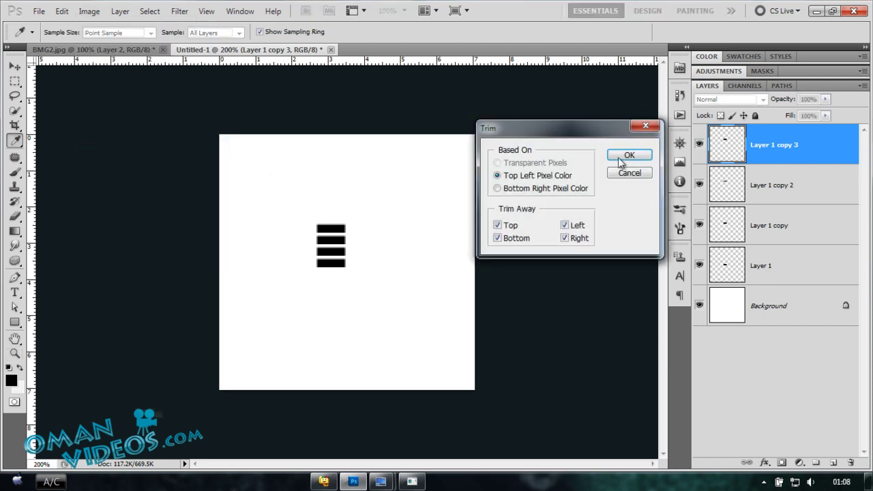
pyautogui.click(628, 155)
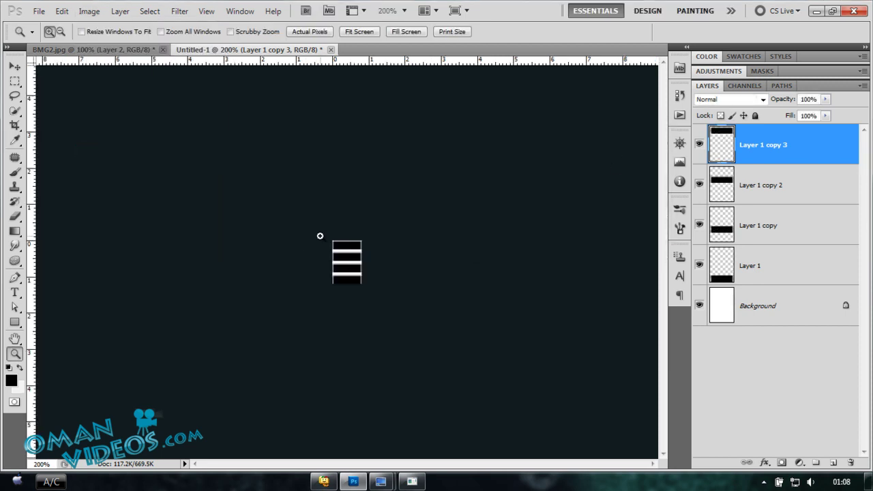
# Delete the white Background layer and merge the four bar layers into one
pyautogui.click(15, 66)
pyautogui.moveTo(777, 315); pyautogui.dragTo(850, 463)
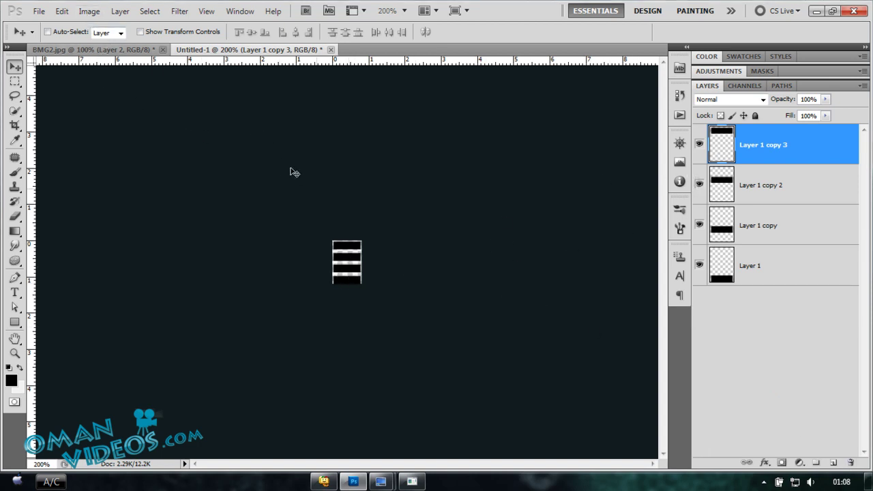
pyautogui.keyDown('shift'); pyautogui.click(771, 285); pyautogui.keyUp('shift')
pyautogui.hotkey('ctrl', 'e')
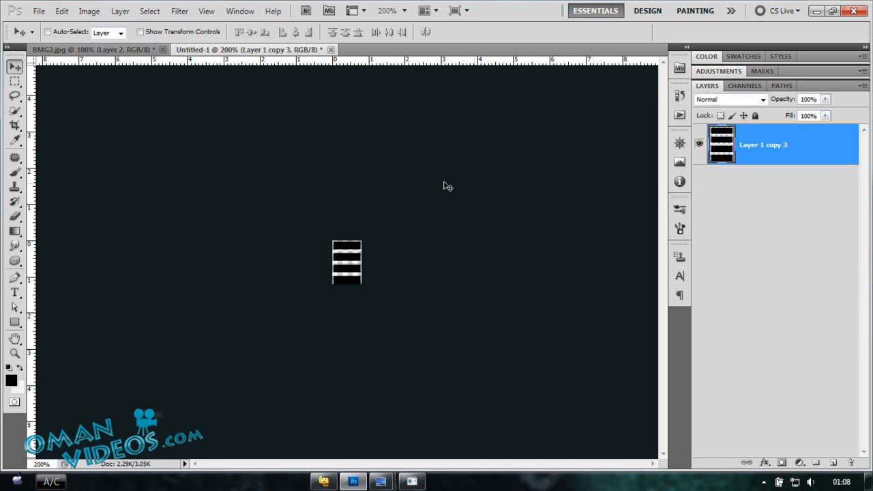
# Define the merged bars as a pattern named 'music bar', then return to BMG2.jpg
pyautogui.click(62, 12)
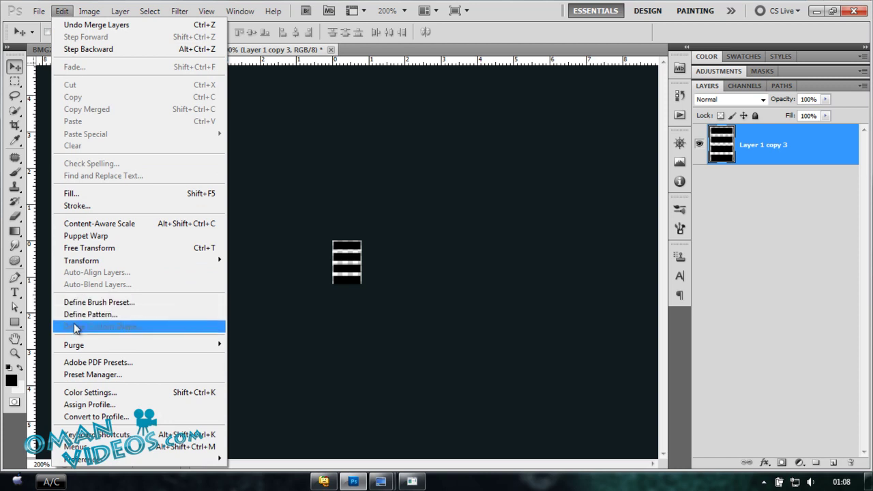
pyautogui.click(122, 317)
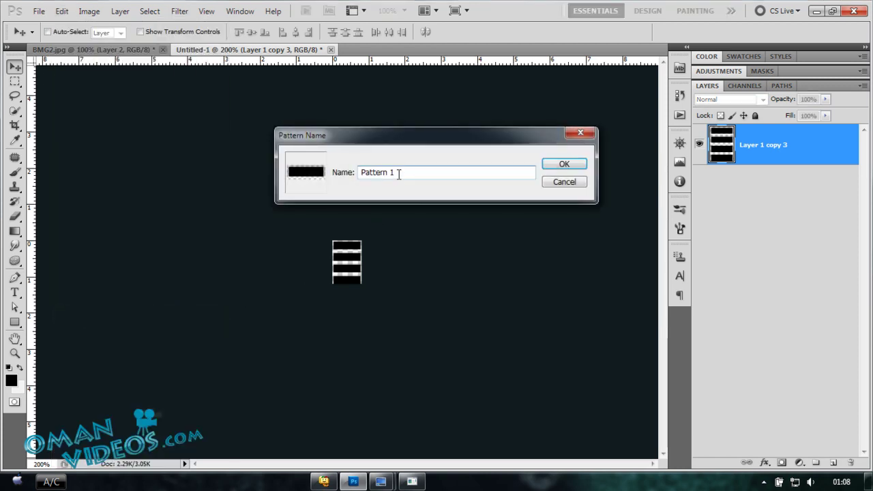
pyautogui.write('music bars')
pyautogui.click(581, 165)
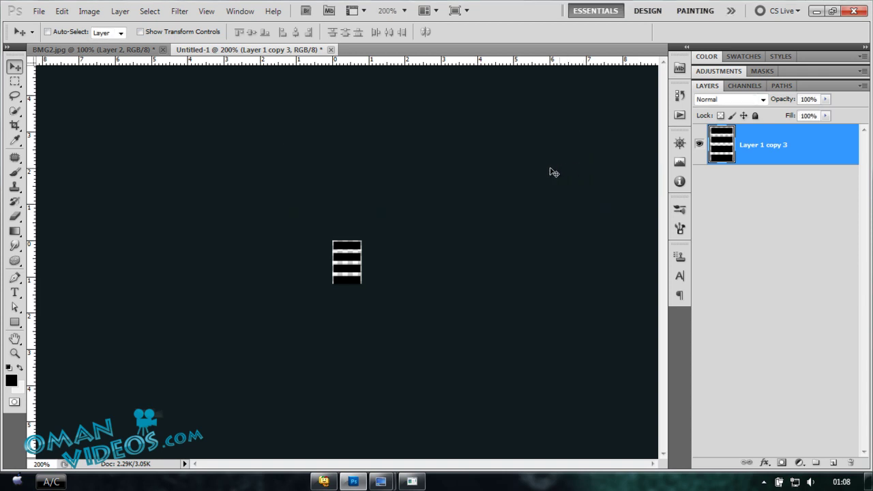
pyautogui.click(102, 50)
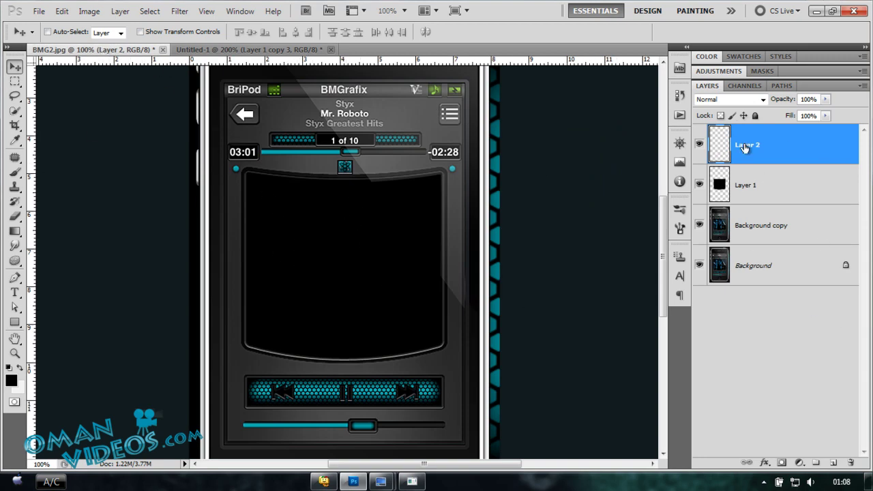
# Load the black screen shape as a selection and set the Paint Bucket to the 'music bar' pattern
pyautogui.click(15, 323)
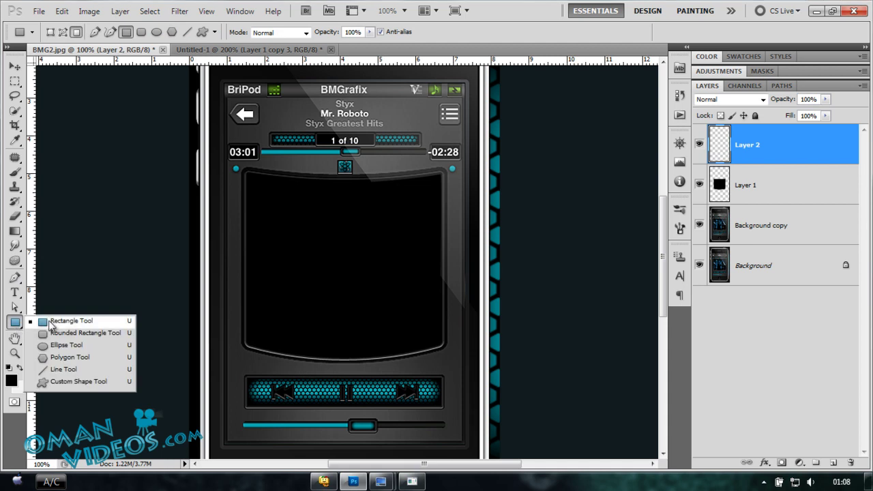
pyautogui.click(15, 322)
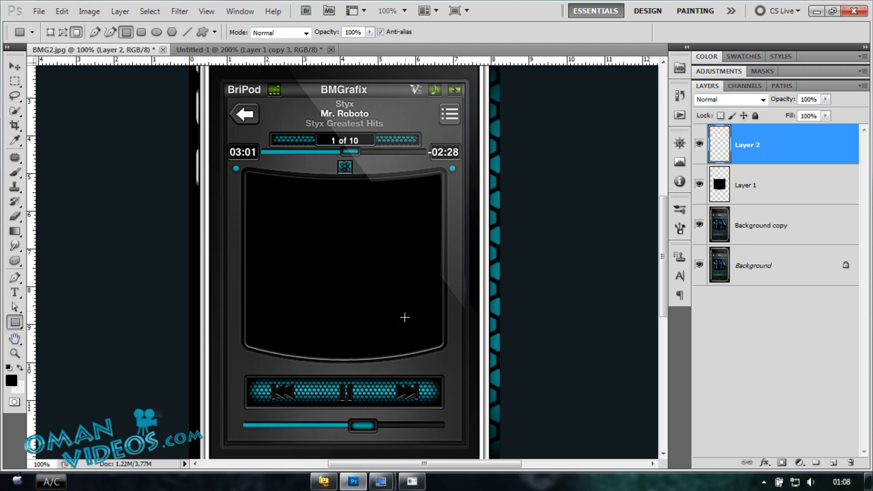
pyautogui.keyDown('ctrl'); pyautogui.click(719, 184); pyautogui.keyUp('ctrl')
pyautogui.click(16, 231)
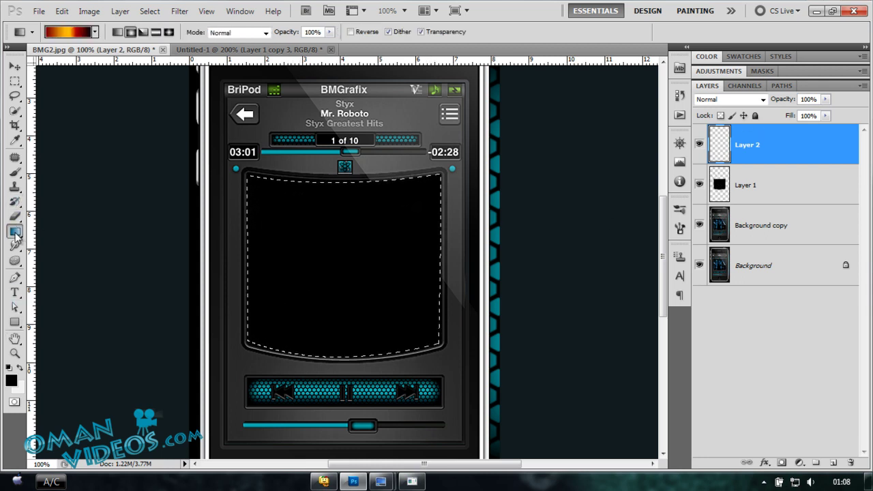
pyautogui.click(63, 249)
pyautogui.click(90, 32)
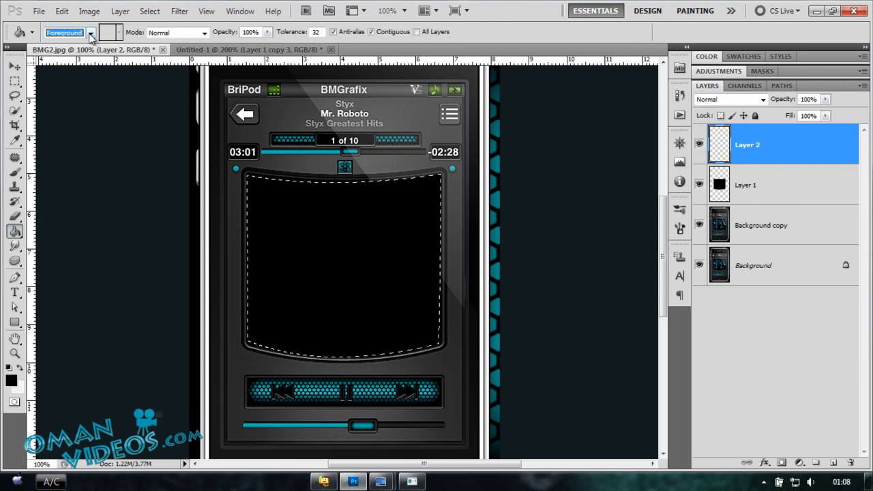
pyautogui.click(61, 55)
pyautogui.click(120, 32)
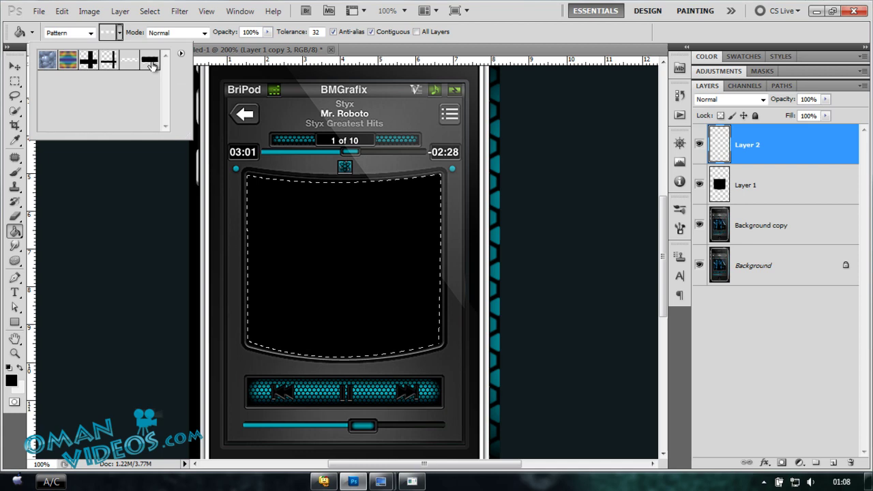
pyautogui.click(151, 63)
pyautogui.click(492, 36)
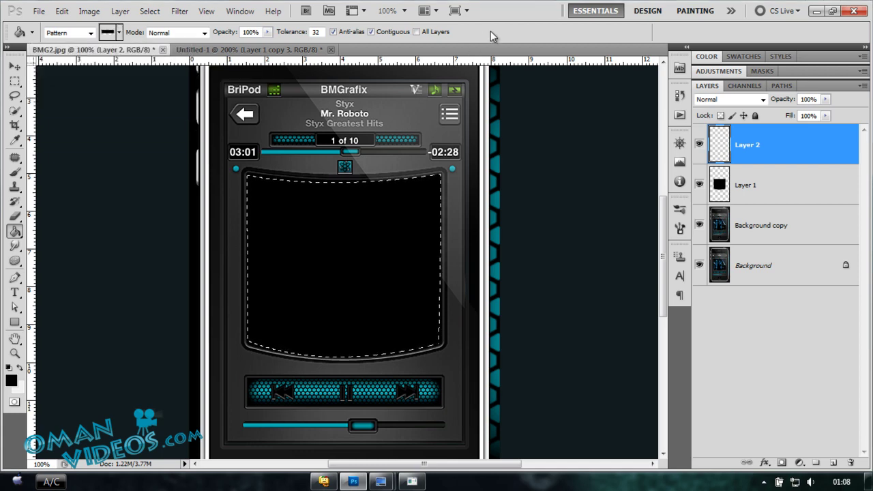
# Fill the screen selection on Layer 2 with the bar pattern, then deselect
pyautogui.click(317, 245)
pyautogui.hotkey('ctrl', 'z')
pyautogui.press('x')
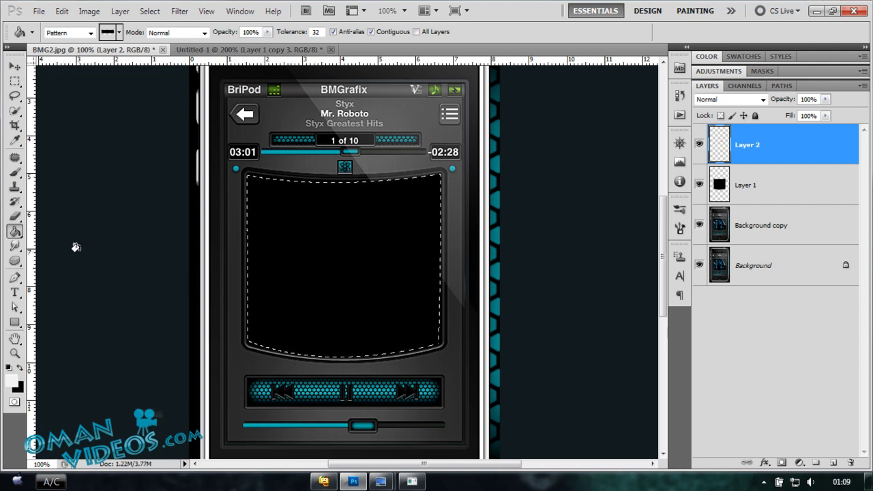
pyautogui.click(308, 244)
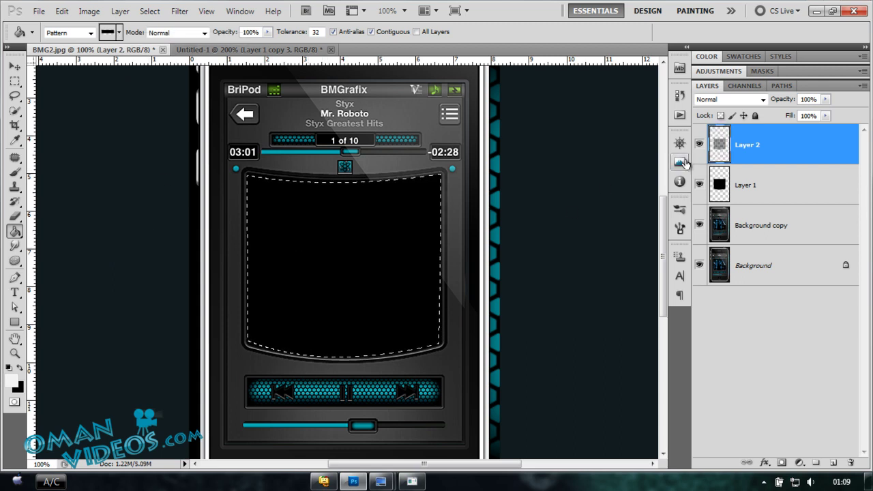
pyautogui.hotkey('ctrl', 'd')
pyautogui.press('v')
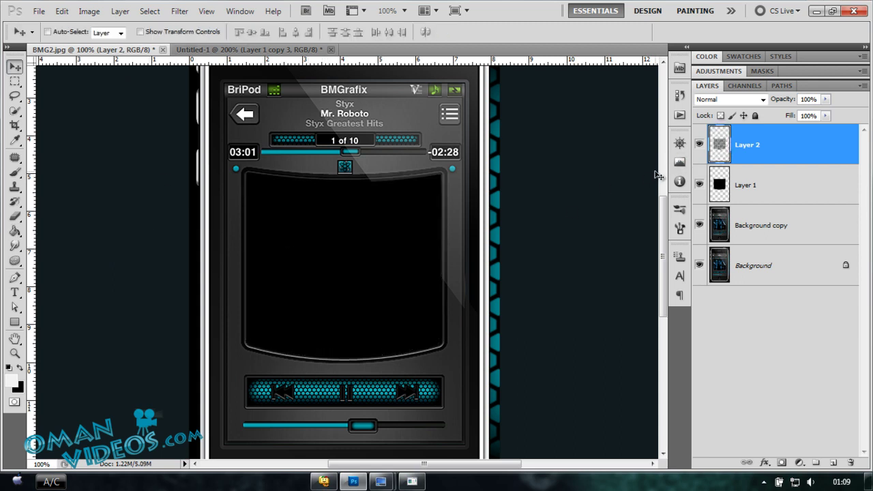
# In Layer 2's Layer Style, discard a trial Color Overlay and enable a Gradient Overlay instead
pyautogui.doubleClick(822, 144)
pyautogui.moveTo(529, 210); pyautogui.dragTo(538, 160)
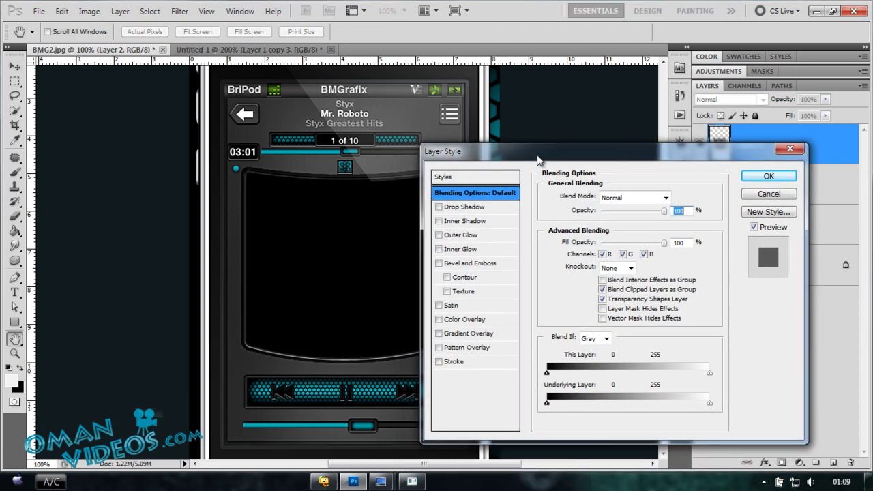
pyautogui.click(479, 322)
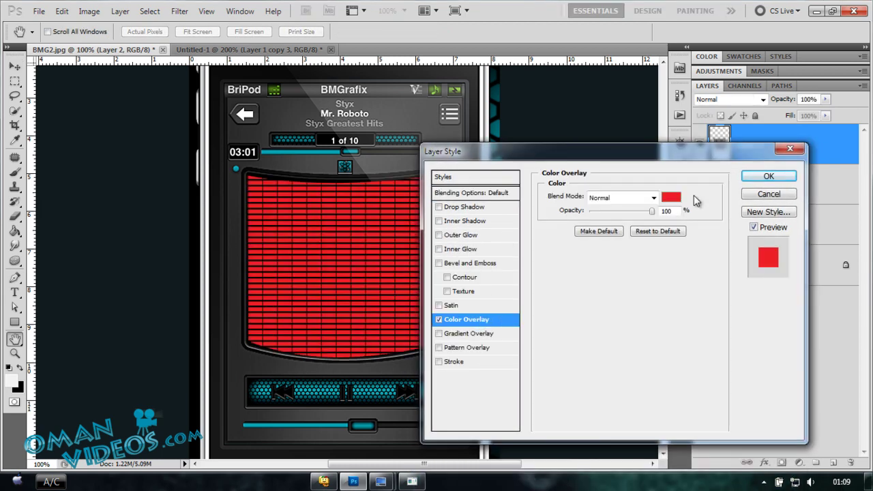
pyautogui.click(671, 197)
pyautogui.click(369, 148)
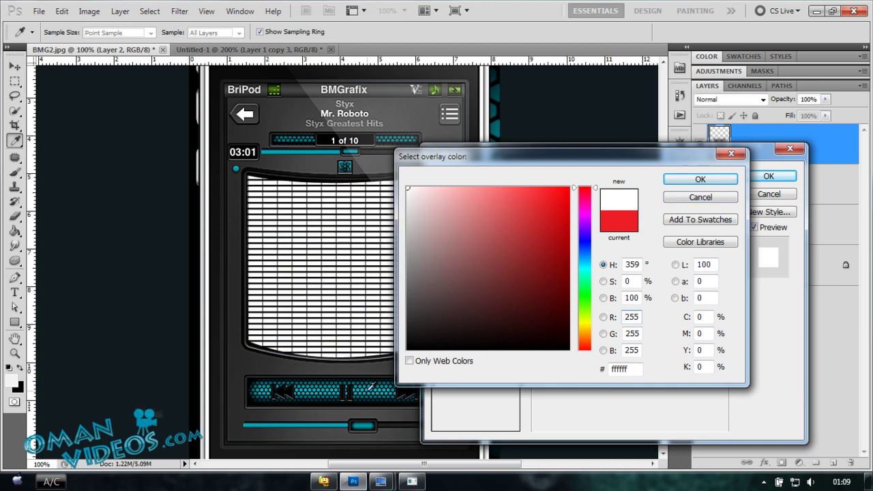
pyautogui.click(373, 385)
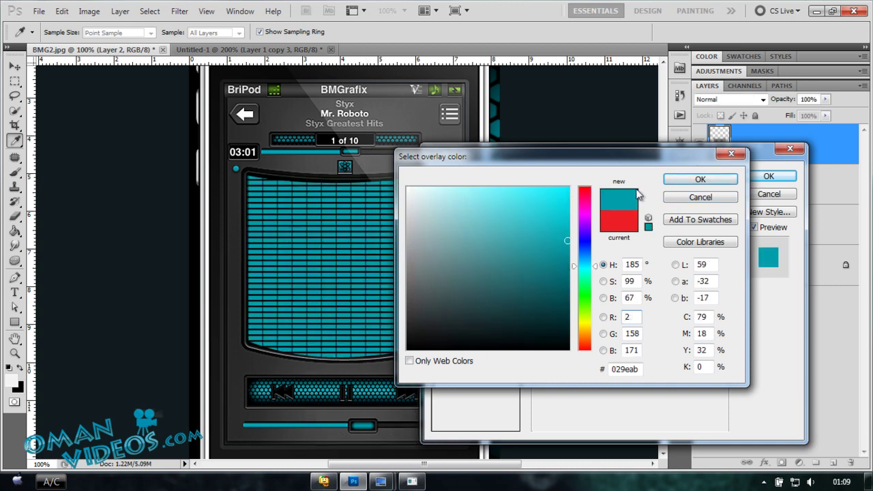
pyautogui.click(695, 197)
pyautogui.click(438, 319)
pyautogui.click(438, 333)
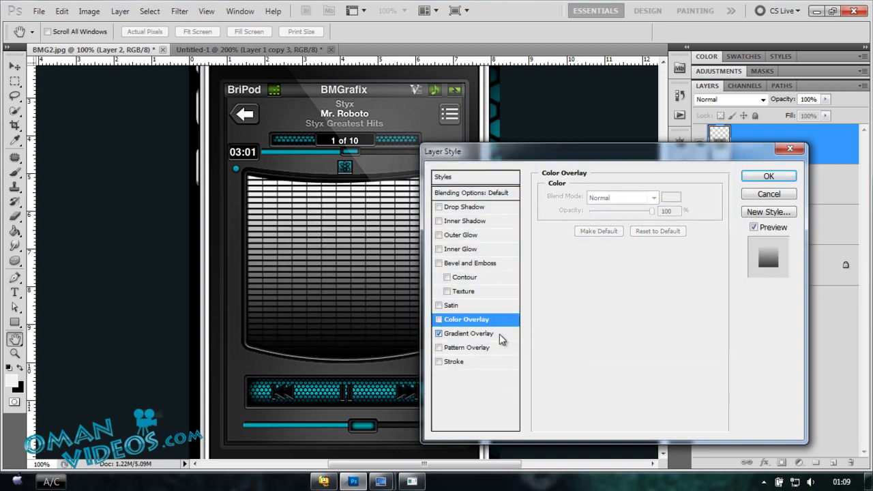
pyautogui.click(491, 334)
pyautogui.click(661, 224)
# Set the gradient's left colour stop to bright cyan 00fcff
pyautogui.click(664, 178)
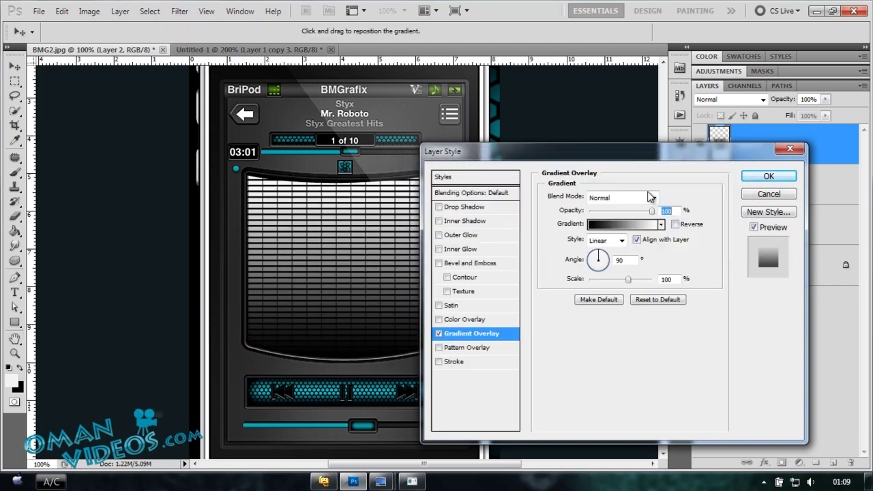
pyautogui.click(619, 225)
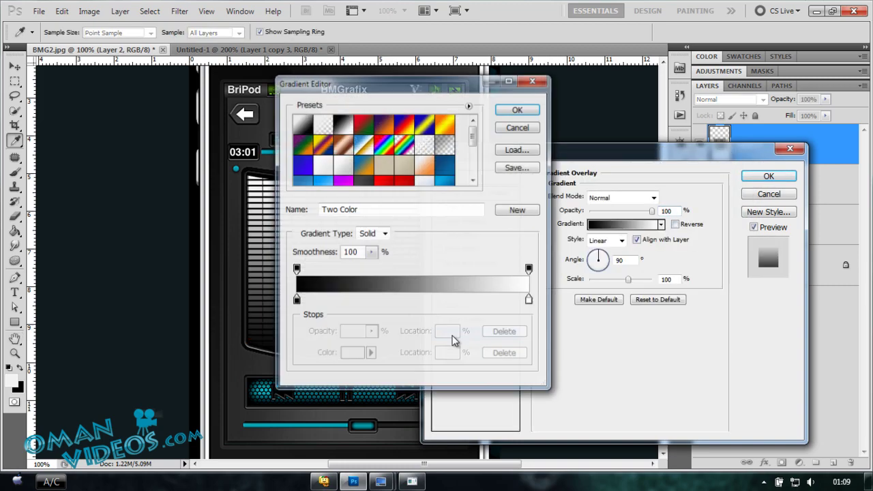
pyautogui.click(295, 300)
pyautogui.doubleClick(295, 301)
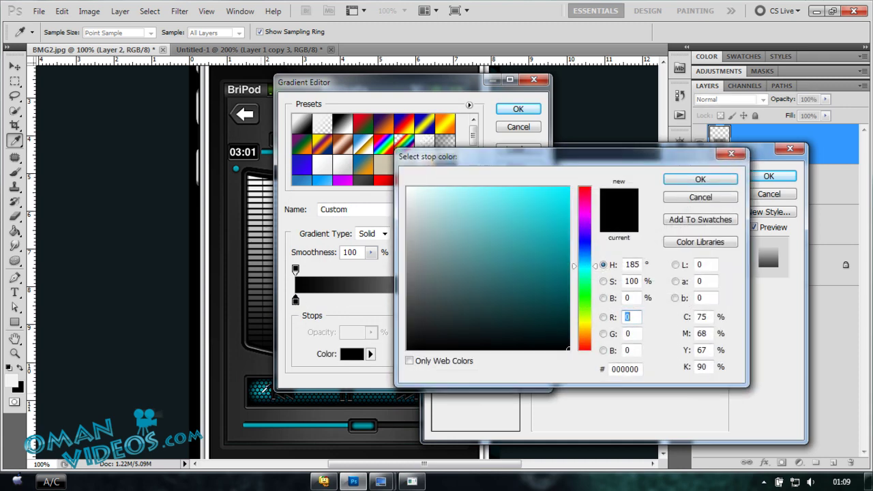
pyautogui.click(503, 259)
pyautogui.click(584, 189)
pyautogui.click(569, 188)
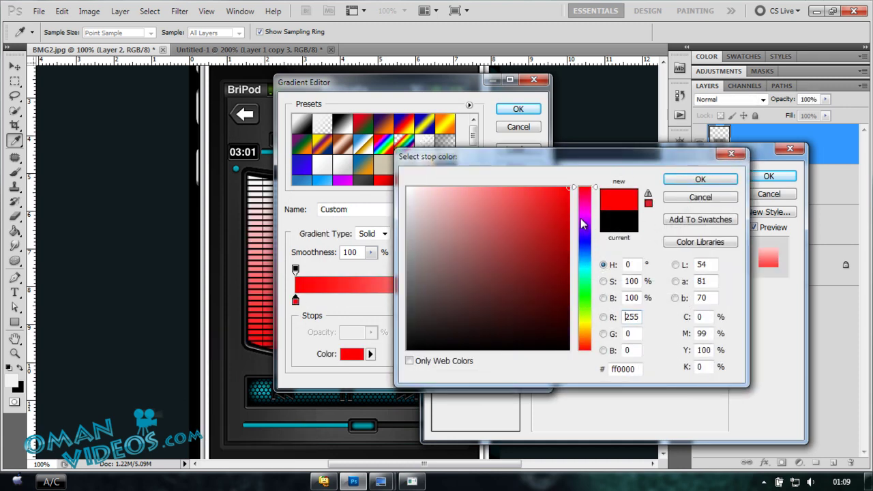
pyautogui.click(584, 268)
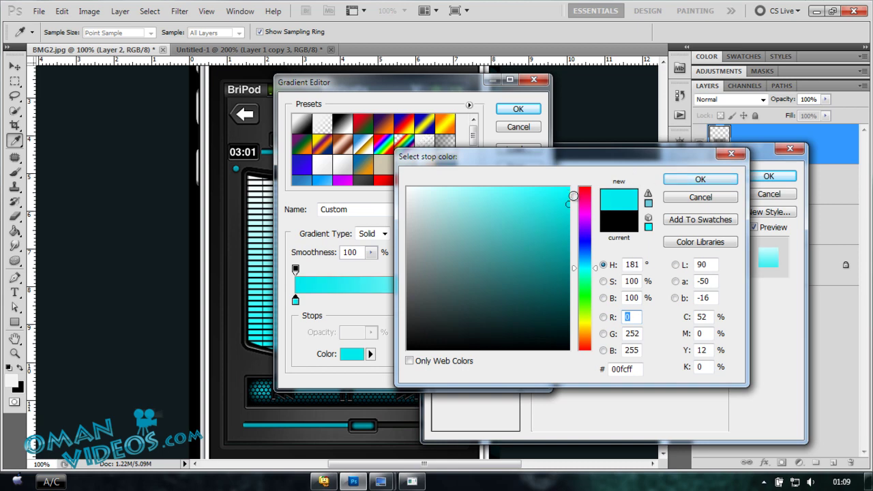
pyautogui.click(685, 180)
# Set the right stop to sampled dark teal 04909f and remove the accidentally saved preset
pyautogui.doubleClick(529, 301)
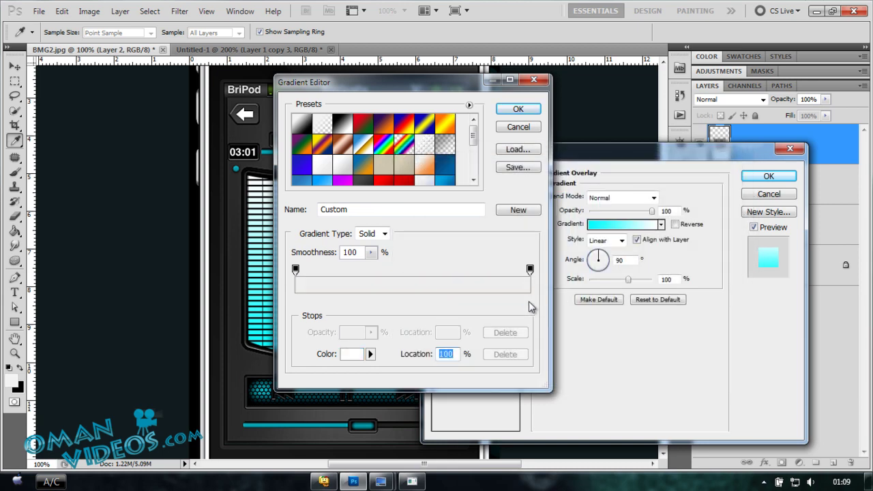
pyautogui.click(269, 388)
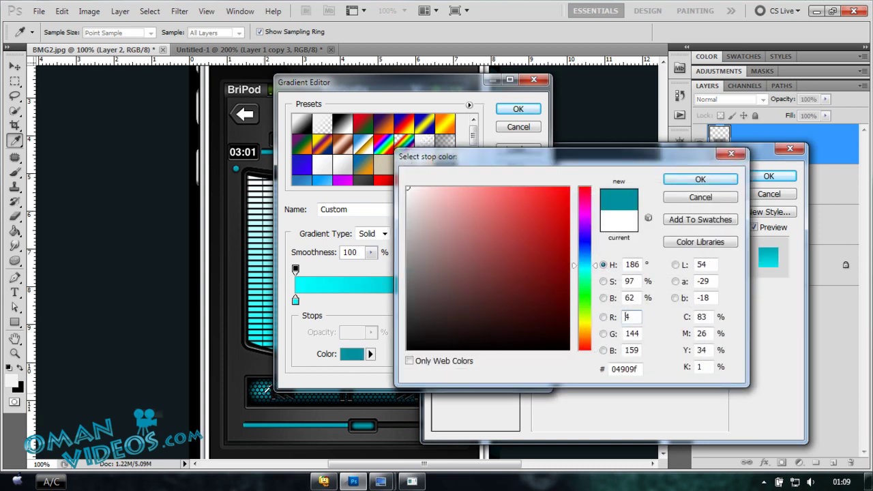
pyautogui.click(700, 179)
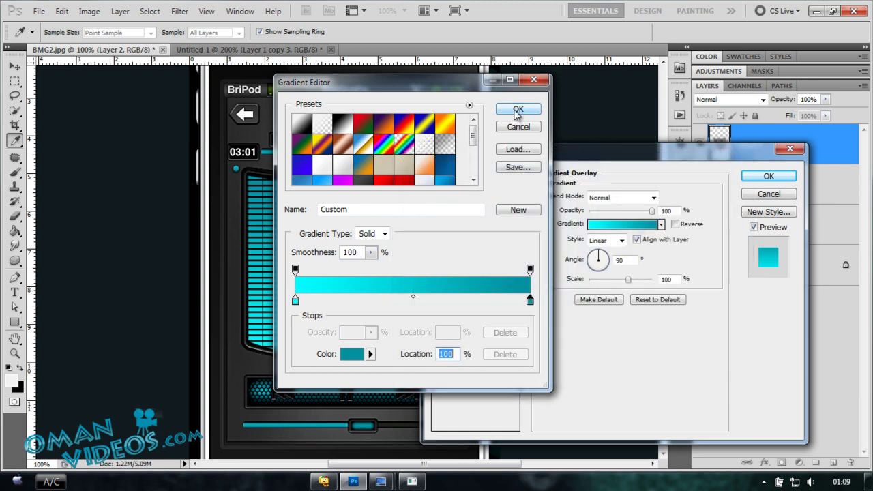
pyautogui.click(517, 209)
pyautogui.rightClick(452, 178)
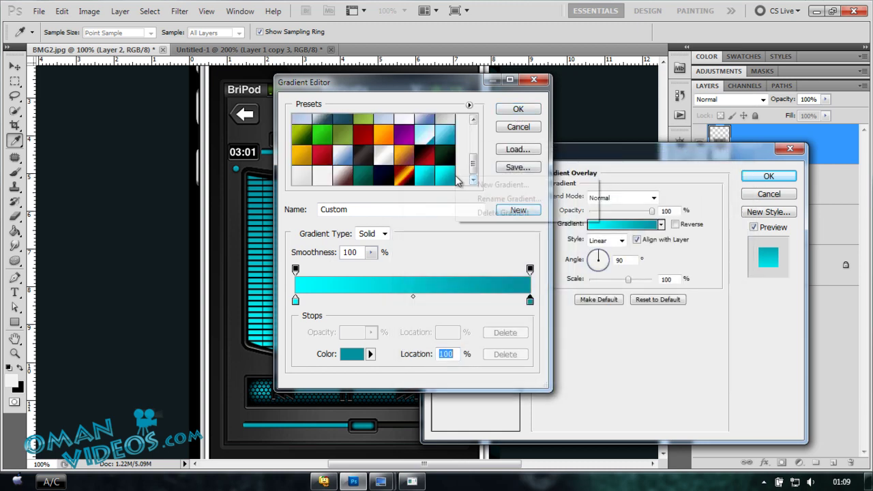
pyautogui.click(503, 212)
# Make the gradient overlay radial at 150% scale, centred at the grid's bottom, and apply it
pyautogui.click(518, 111)
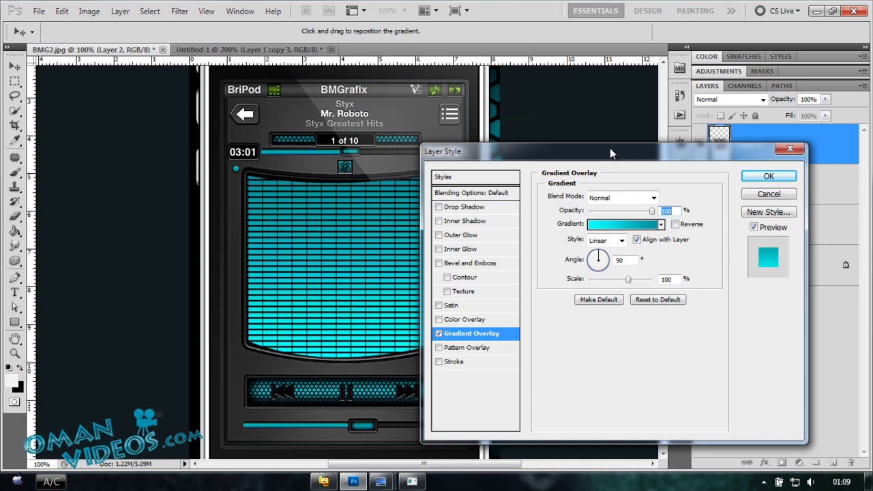
pyautogui.moveTo(518, 149); pyautogui.dragTo(574, 116)
pyautogui.click(660, 207)
pyautogui.click(654, 225)
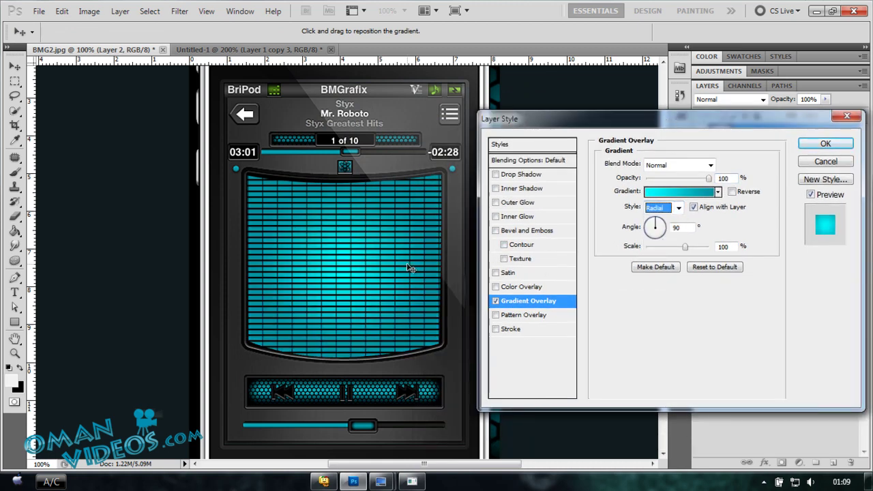
pyautogui.moveTo(354, 282); pyautogui.dragTo(353, 379)
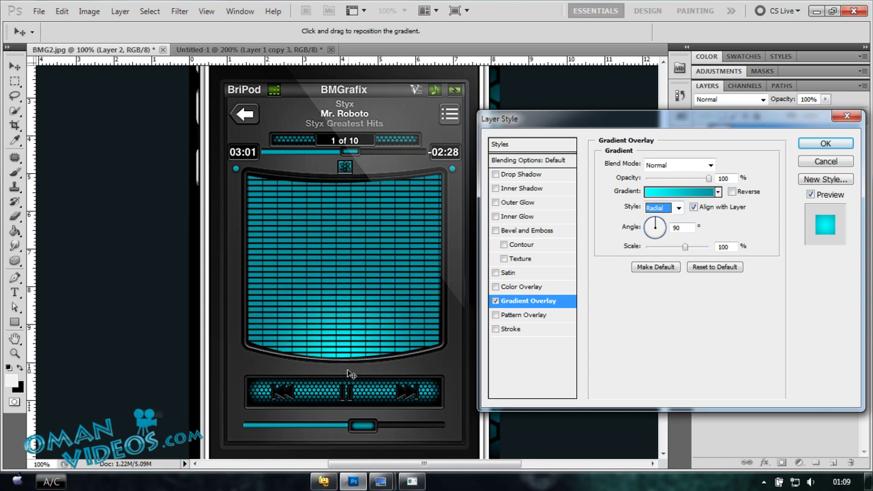
pyautogui.moveTo(685, 247); pyautogui.dragTo(724, 247)
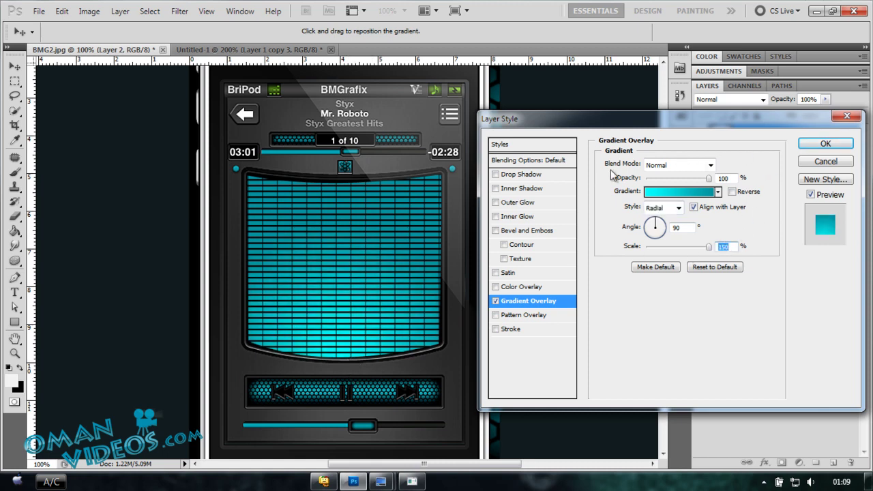
pyautogui.click(825, 145)
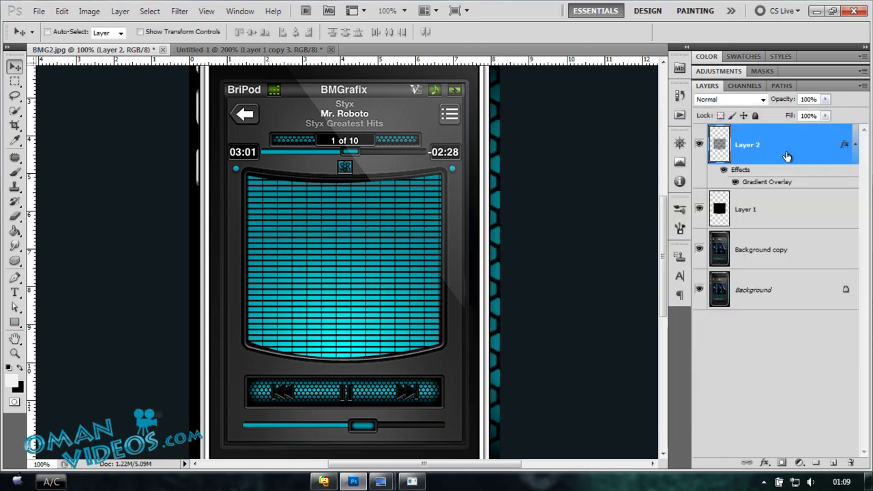
# Collapse Layer 2's effects list and zoom in to inspect the glowing grid
pyautogui.click(855, 145)
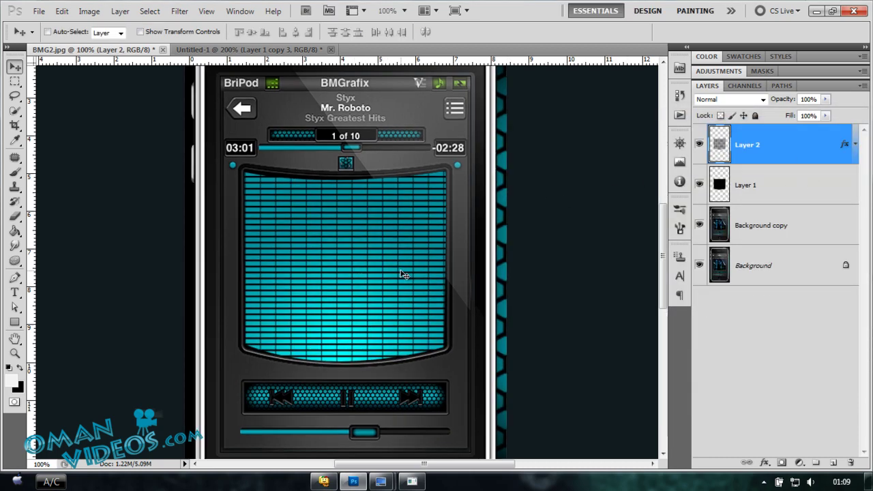
pyautogui.hotkey('ctrl', '+')
pyautogui.moveTo(399, 269); pyautogui.dragTo(386, 368)
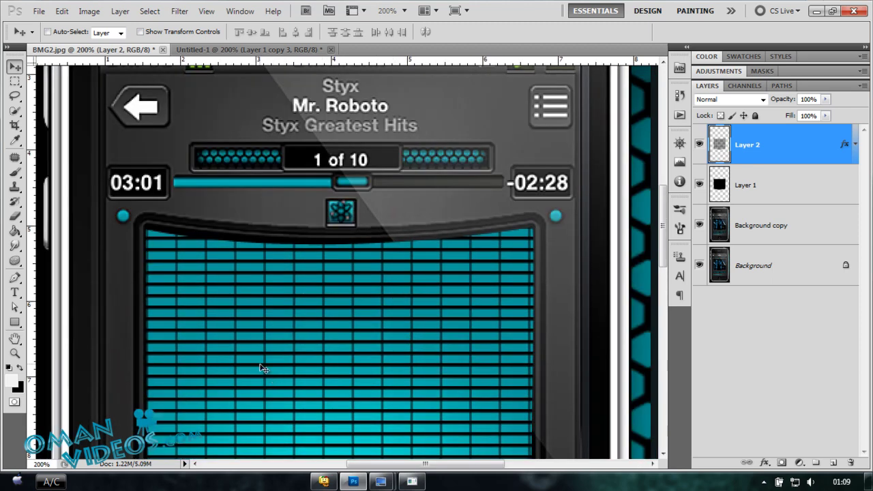
pyautogui.scroll(-2, 327, 316)
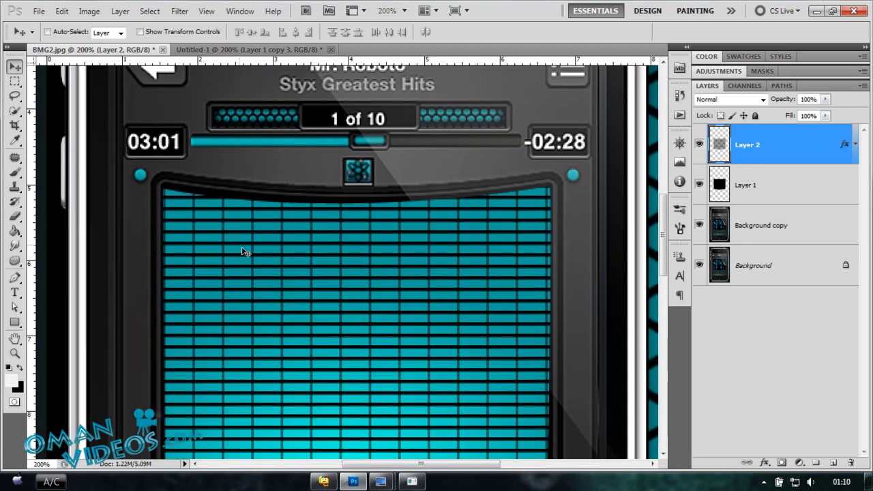
# Duplicate Layer 2 as 'Layer 2 copy'
pyautogui.hotkey('ctrl', '-')
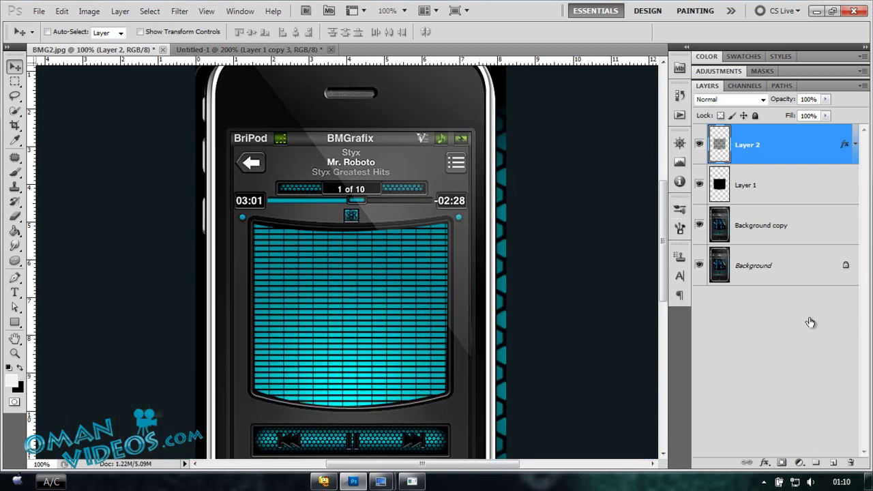
pyautogui.rightClick(814, 144)
pyautogui.click(756, 196)
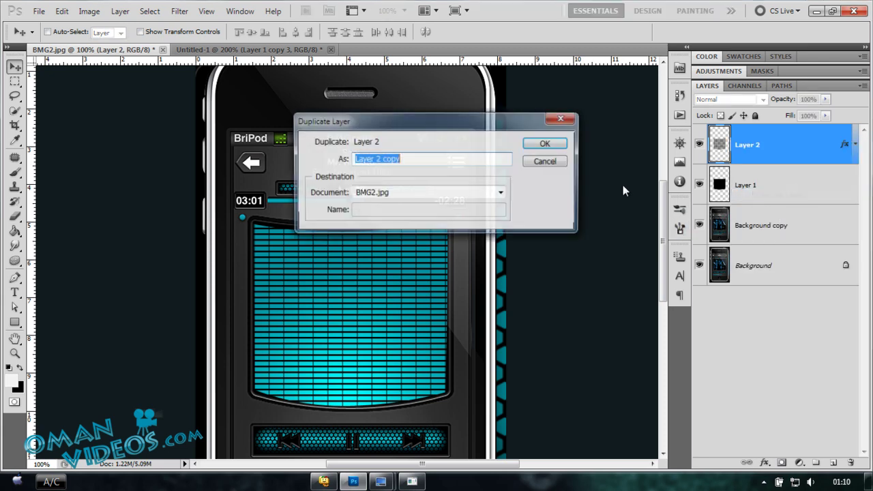
pyautogui.click(545, 144)
# Hide the original Layer 2 and make Layer 2 copy the active layer
pyautogui.click(698, 184)
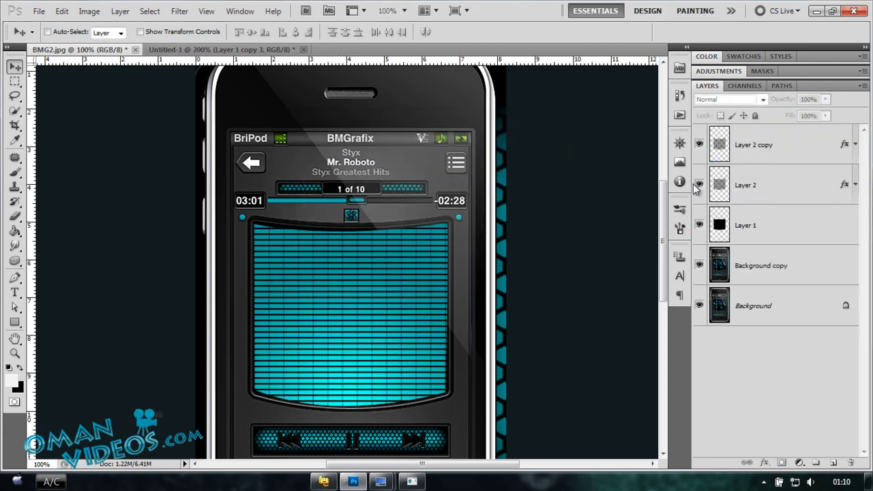
pyautogui.click(698, 184)
pyautogui.click(752, 175)
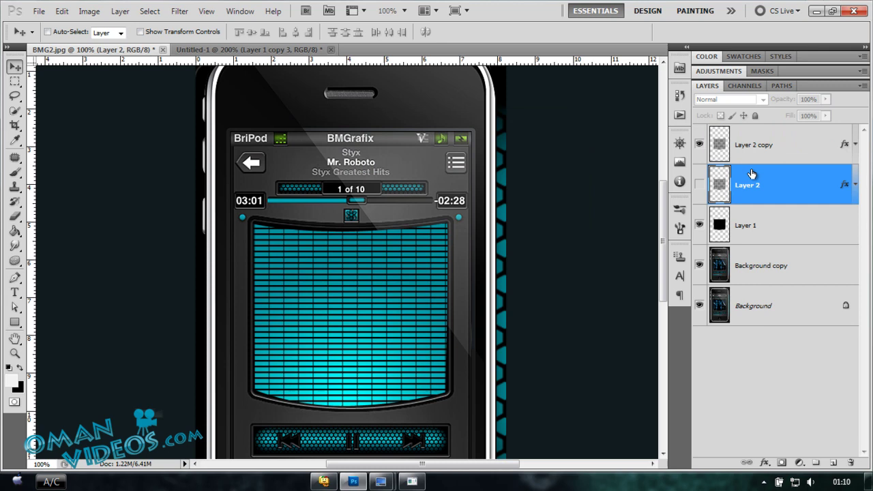
pyautogui.click(780, 144)
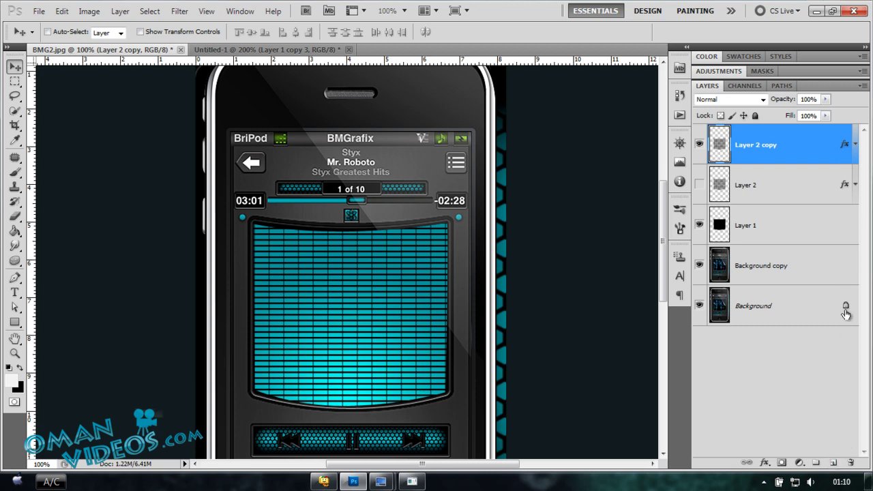
# Add a white layer mask to Layer 2 copy and zoom the grid to 200%
pyautogui.click(781, 463)
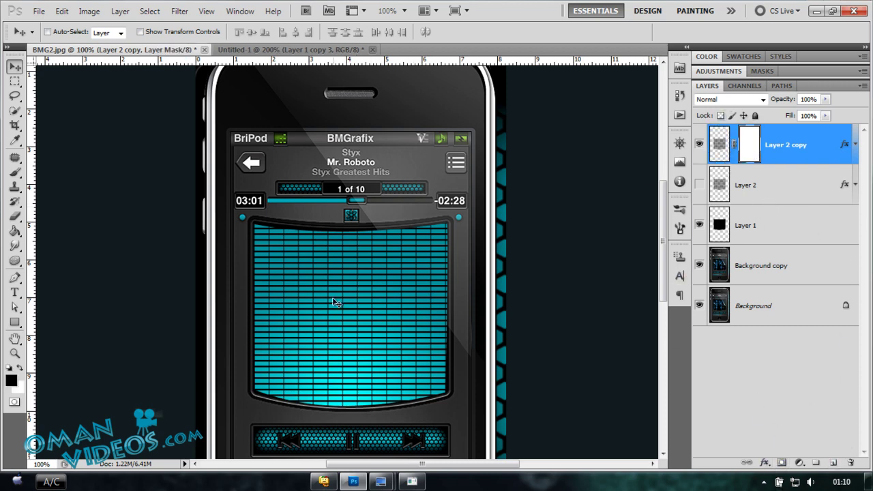
pyautogui.click(15, 81)
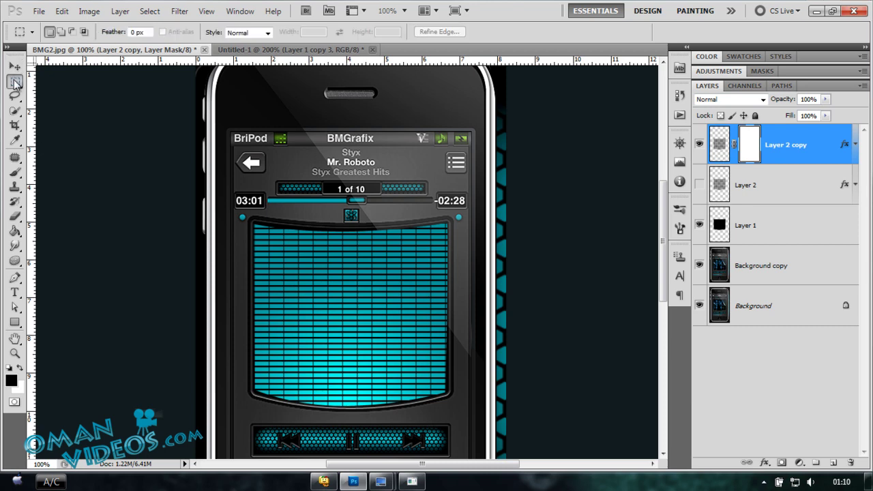
pyautogui.press('z')
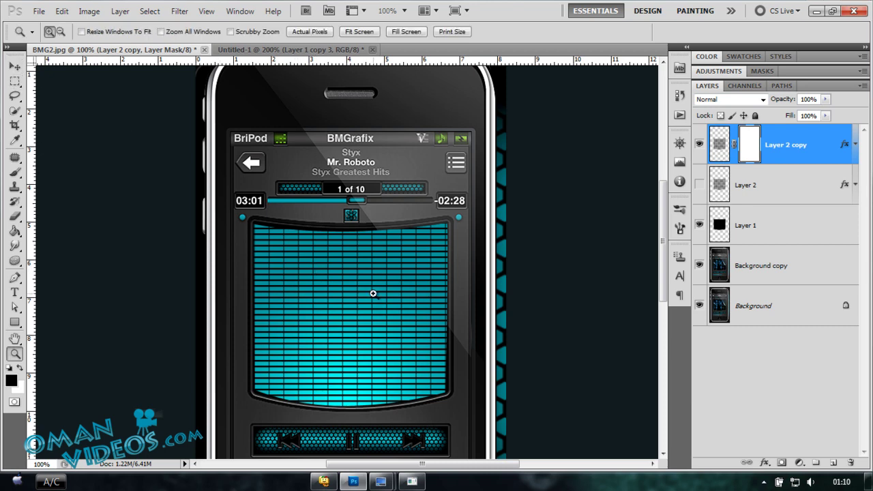
pyautogui.click(372, 292)
pyautogui.press('v')
pyautogui.moveTo(310, 248); pyautogui.dragTo(341, 235)
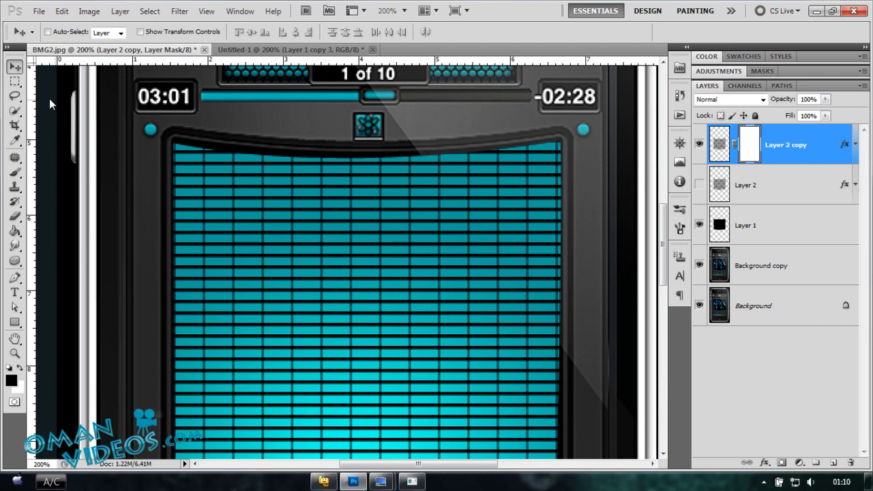
# Select a tall upper-left block, a block one column lower, and a band across the top rows
pyautogui.press('m')
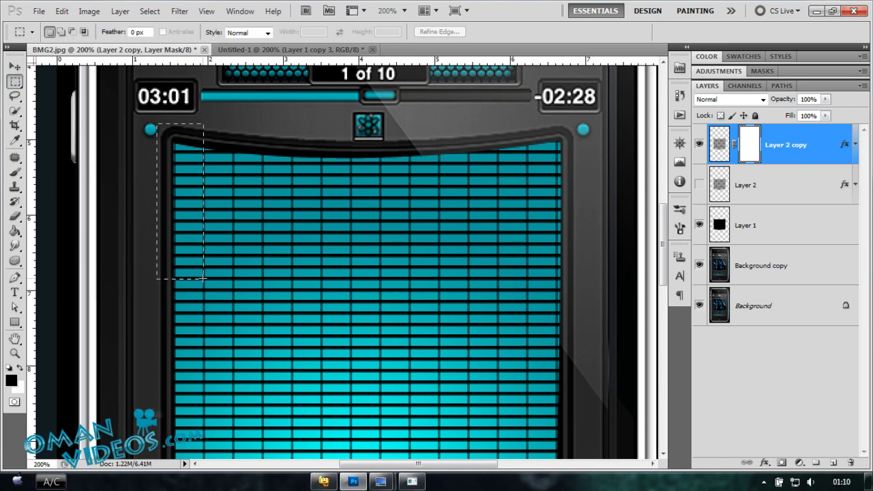
pyautogui.moveTo(203, 278); pyautogui.dragTo(202, 278)
pyautogui.press('shift')
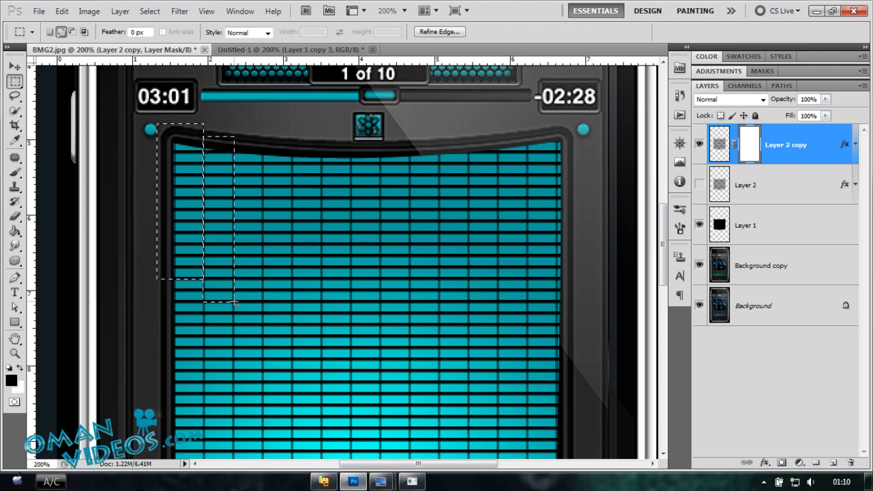
pyautogui.moveTo(233, 301); pyautogui.dragTo(234, 301)
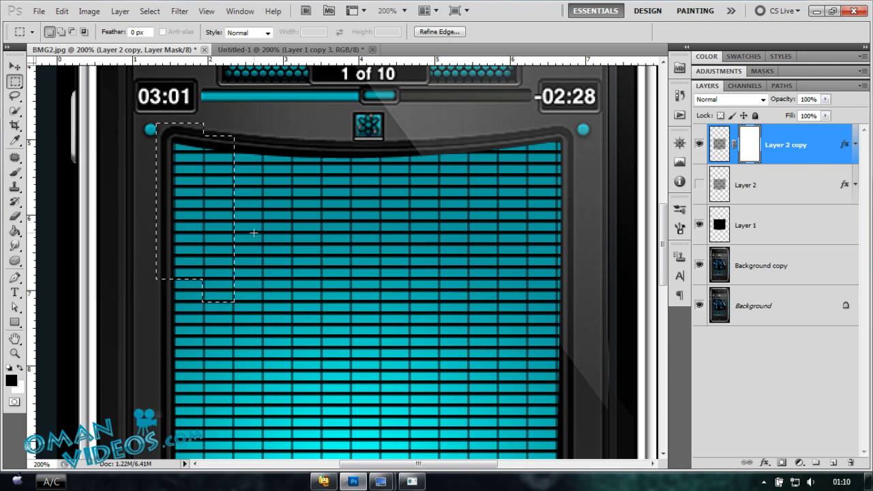
pyautogui.press('shift')
pyautogui.moveTo(259, 232); pyautogui.dragTo(576, 232)
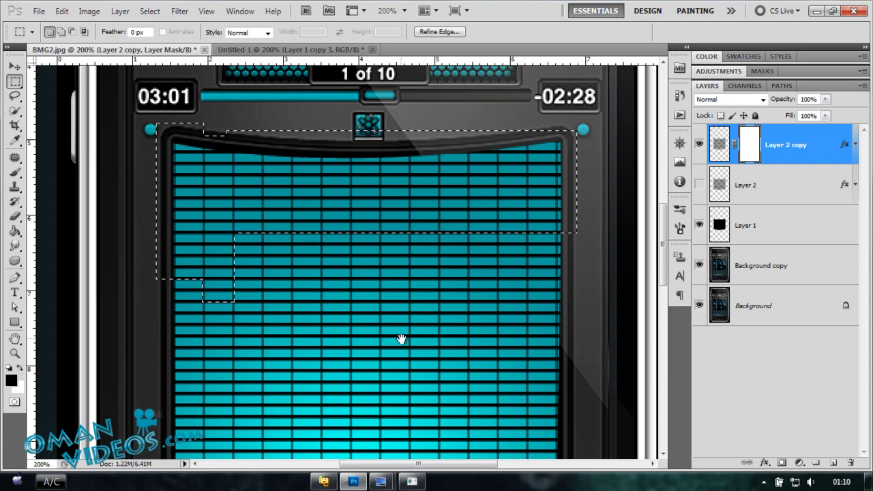
pyautogui.scroll(-2, 400, 306)
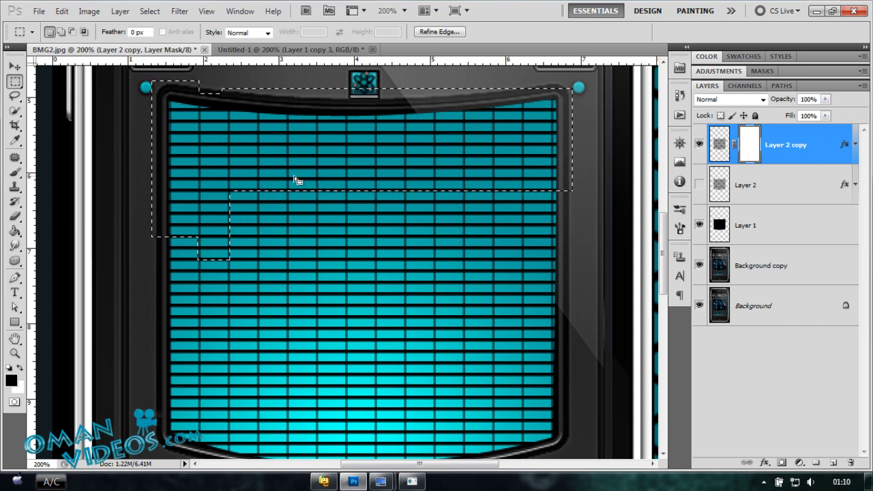
# Subtract a block from the selection to form uneven, stepped equalizer peaks
pyautogui.press('shift')
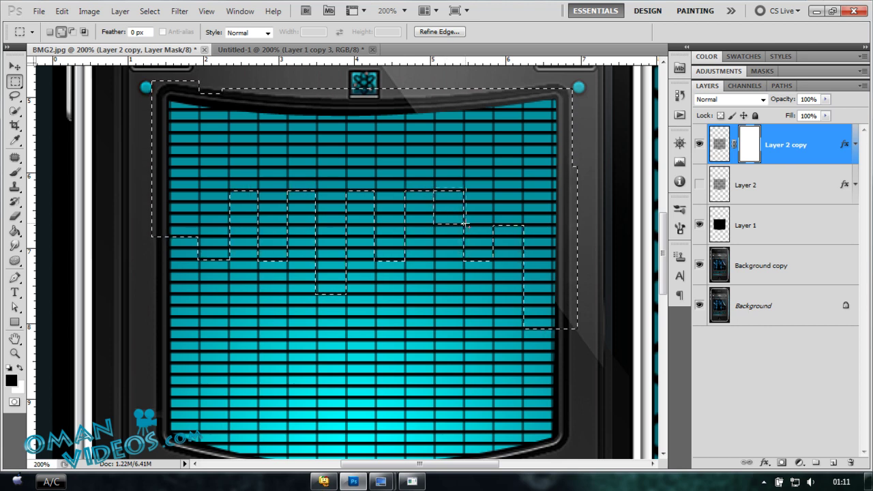
pyautogui.moveTo(466, 237); pyautogui.dragTo(435, 191)
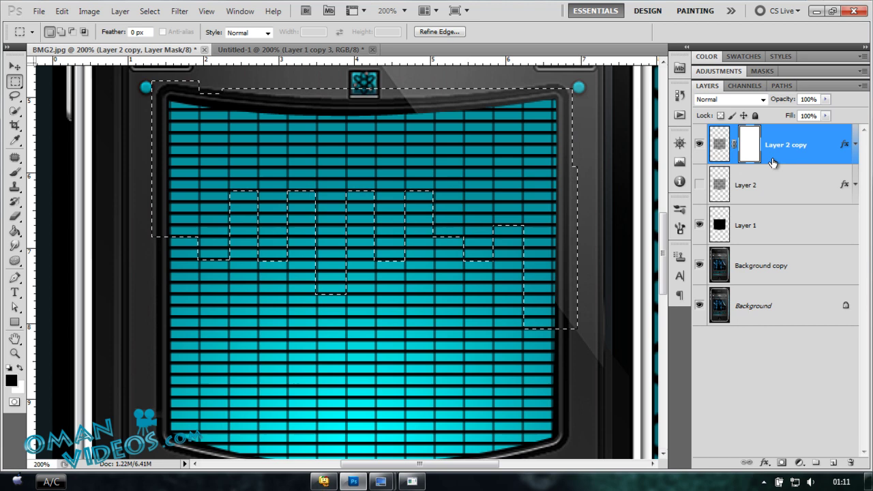
# Fill Layer 2 copy's mask black, fill the stepped selection white, and deselect
pyautogui.click(782, 463)
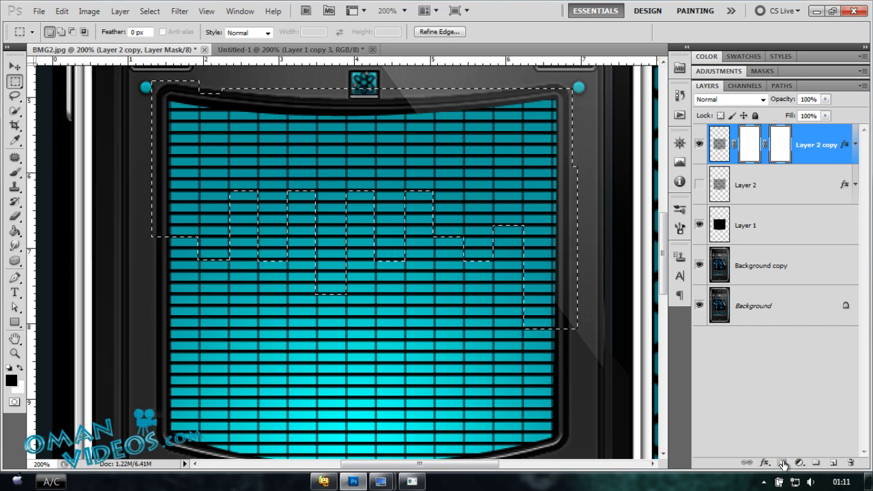
pyautogui.hotkey('ctrl', 'z')
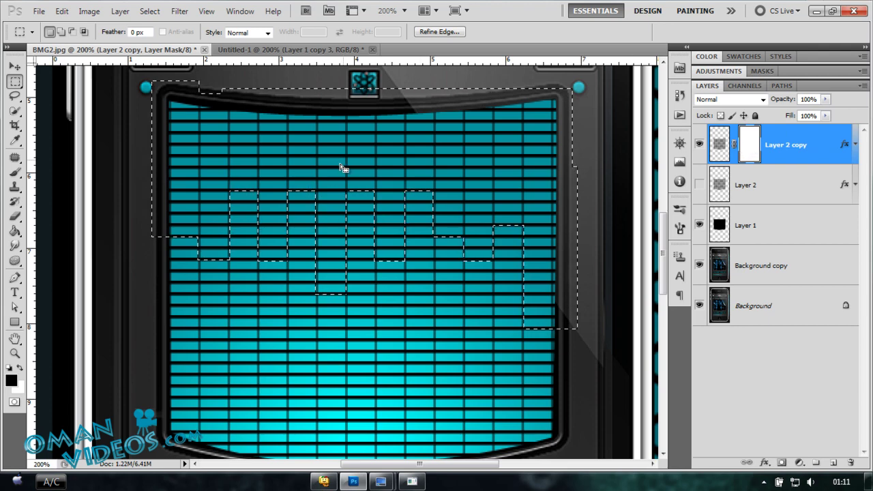
pyautogui.scroll(3, 341, 168)
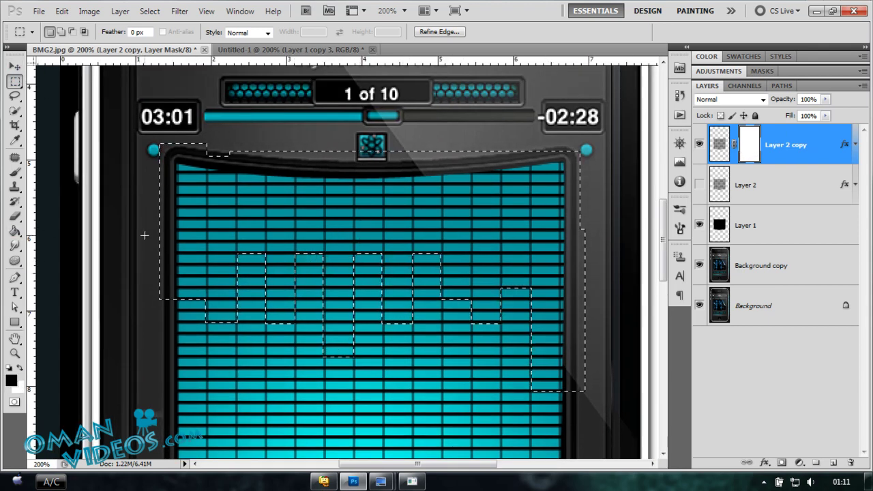
pyautogui.hotkey('alt', 'BackSpace')
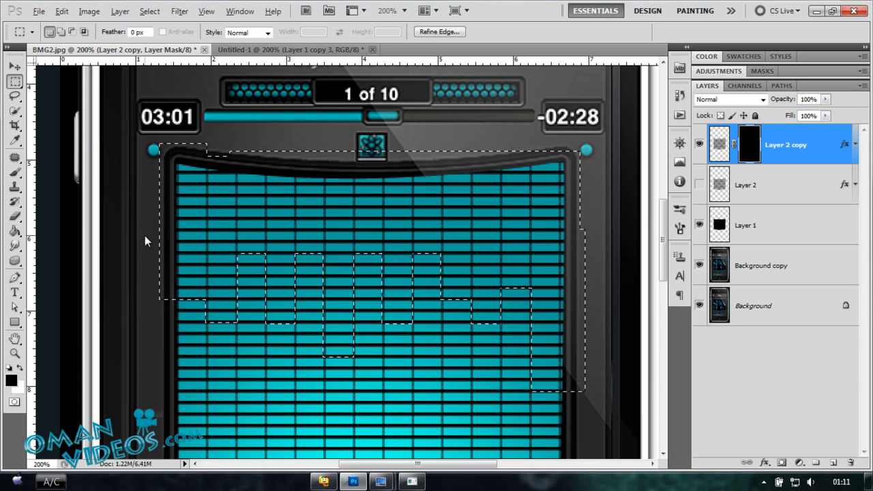
pyautogui.hotkey('ctrl', 'shift', 'i')
pyautogui.hotkey('ctrl', 'BackSpace')
pyautogui.hotkey('ctrl', 'd')
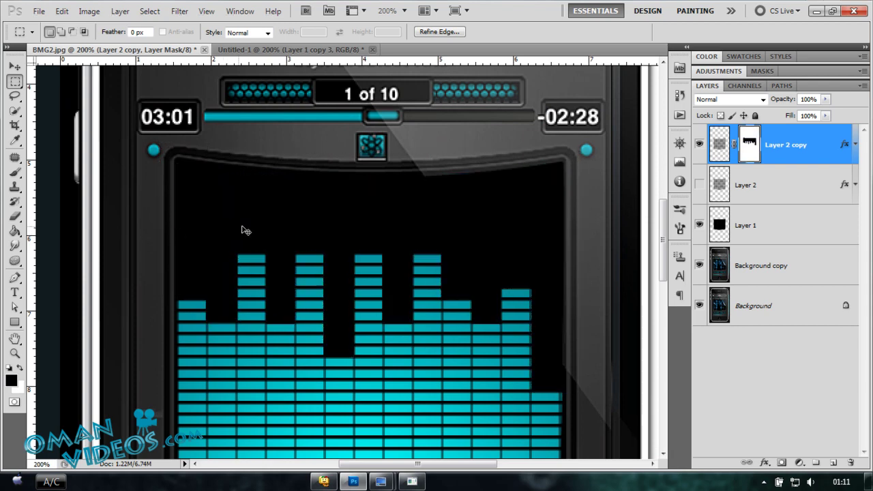
# Load Layer 1's screen shape as a selection, then clear it again
pyautogui.press('v')
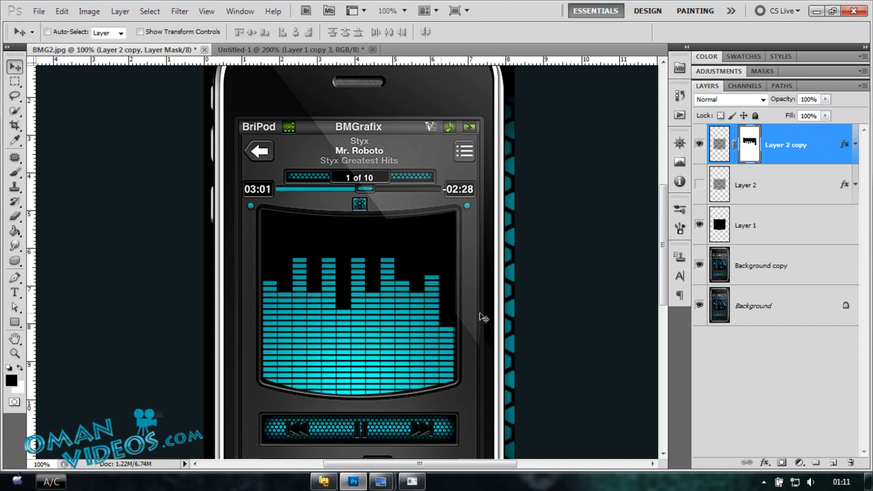
pyautogui.keyDown('ctrl'); pyautogui.click(718, 225); pyautogui.keyUp('ctrl')
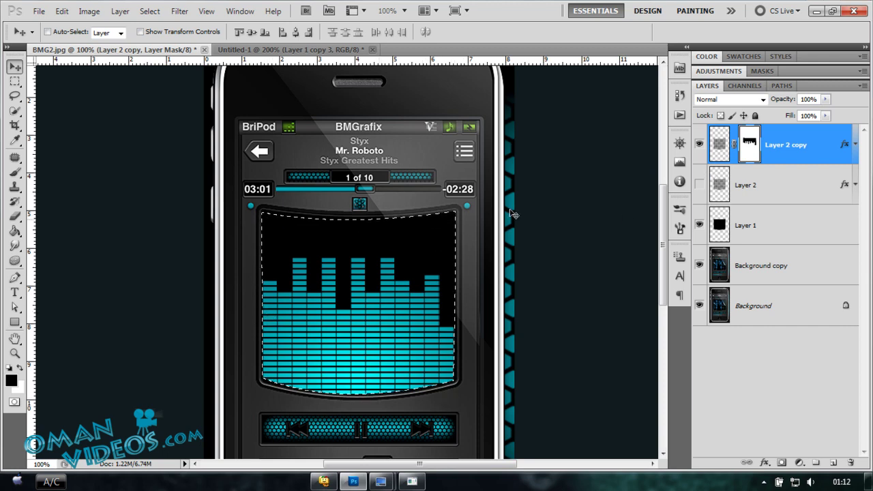
pyautogui.hotkey('ctrl', 'd')
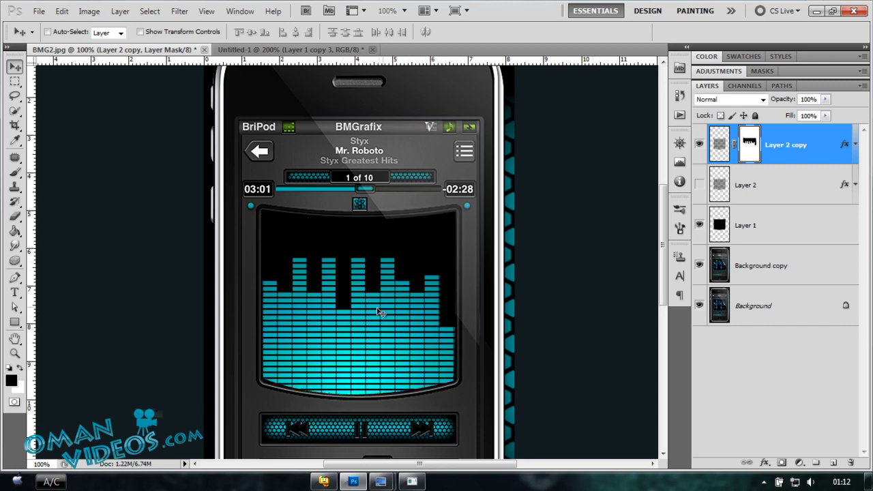
# Give Layer 2 copy an Outer Glow in fully saturated cyan (#00e4ff)
pyautogui.doubleClick(823, 138)
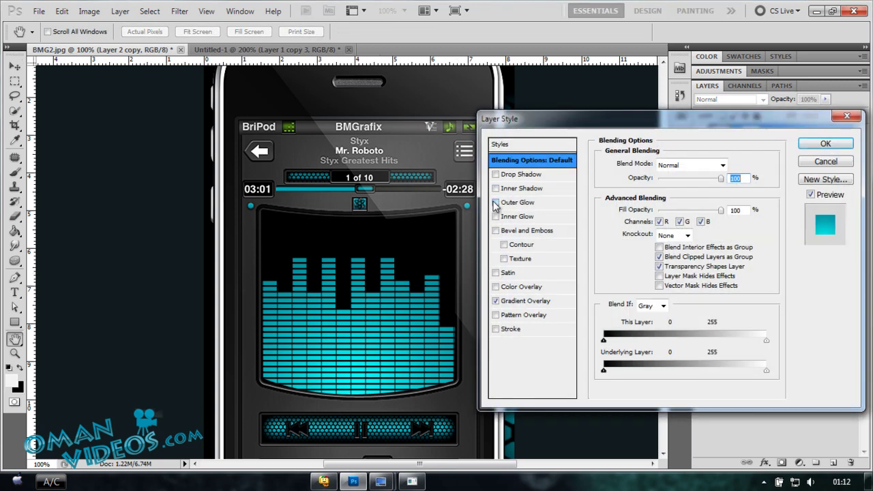
pyautogui.click(495, 203)
pyautogui.click(569, 204)
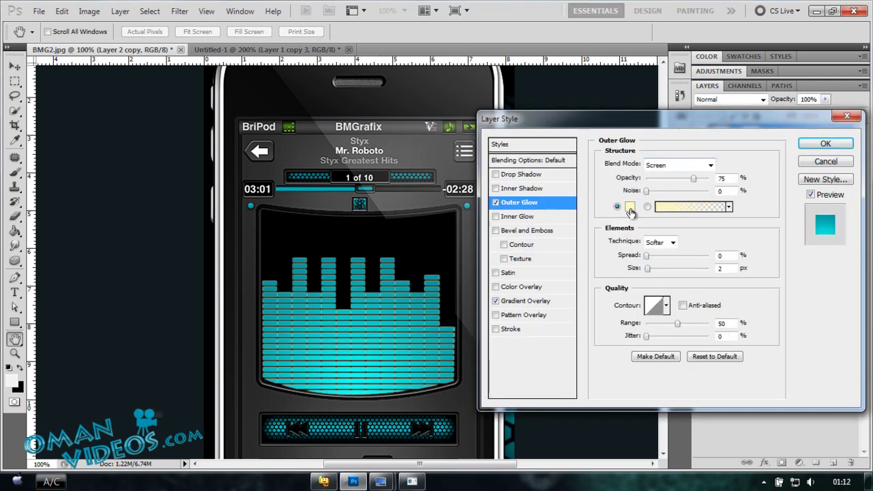
pyautogui.click(629, 209)
pyautogui.click(585, 265)
pyautogui.click(567, 187)
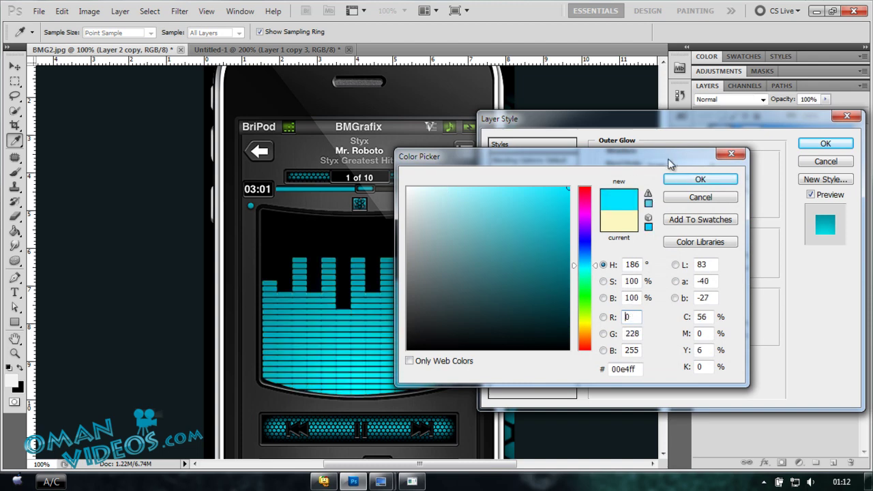
pyautogui.click(694, 180)
# Try Overlay, Multiply and Normal glow modes, 29% opacity and 0 px size, then disable Outer Glow
pyautogui.click(665, 163)
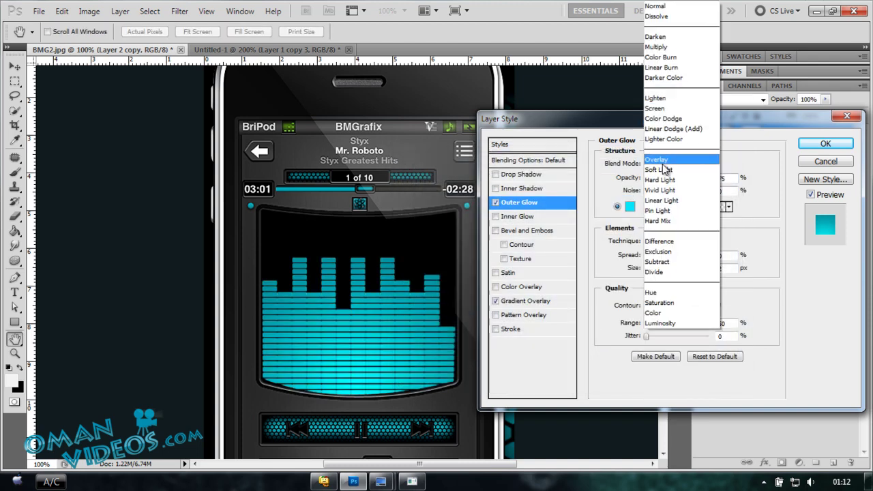
pyautogui.click(671, 161)
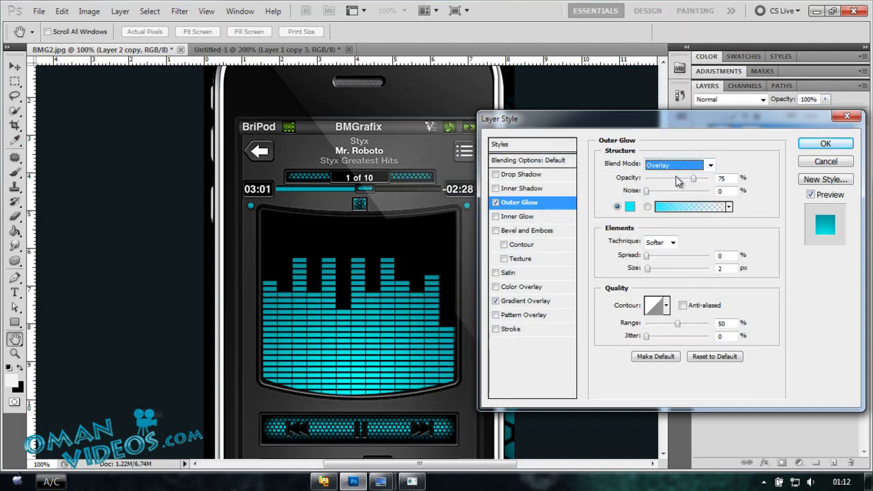
pyautogui.click(675, 164)
pyautogui.click(663, 50)
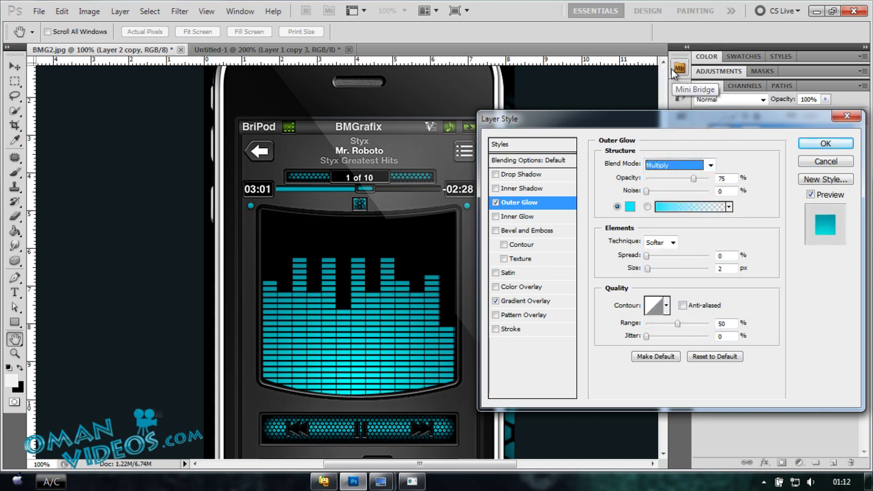
pyautogui.press('Up')
pyautogui.press('Up')
pyautogui.press('Up')
pyautogui.moveTo(693, 178); pyautogui.dragTo(664, 179)
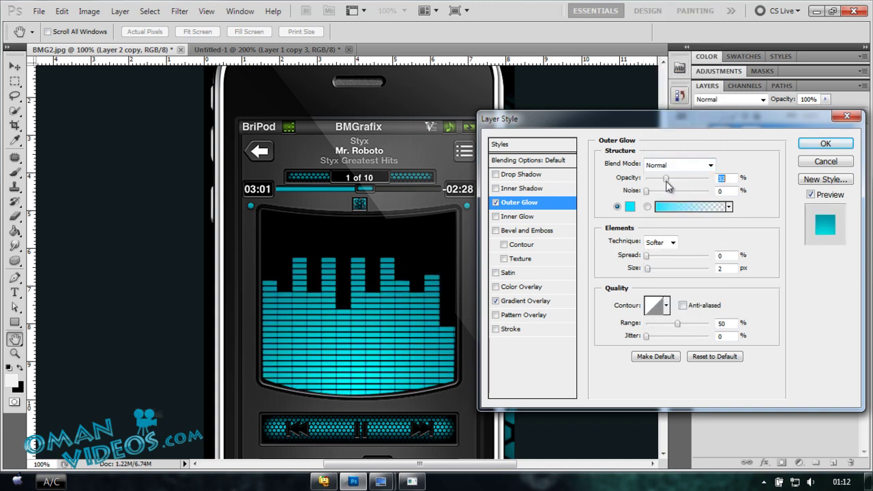
pyautogui.moveTo(652, 272); pyautogui.dragTo(630, 272)
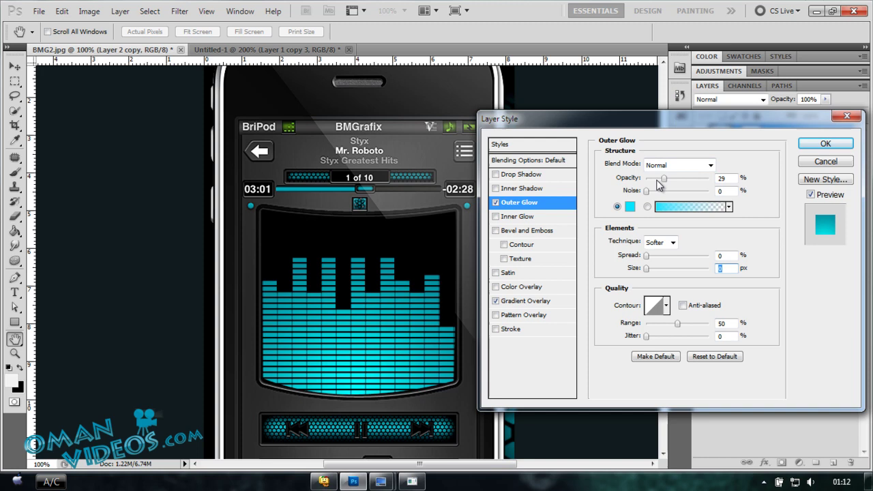
pyautogui.moveTo(664, 178); pyautogui.dragTo(653, 181)
pyautogui.click(496, 203)
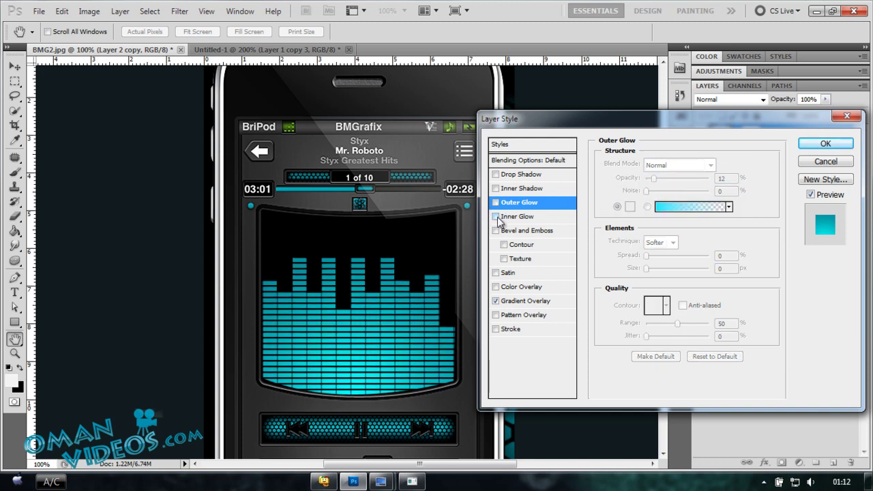
# Apply a small white Overlay inner glow to the bars, then load Layer 1's screen as a selection
pyautogui.click(517, 216)
pyautogui.click(678, 165)
pyautogui.click(675, 167)
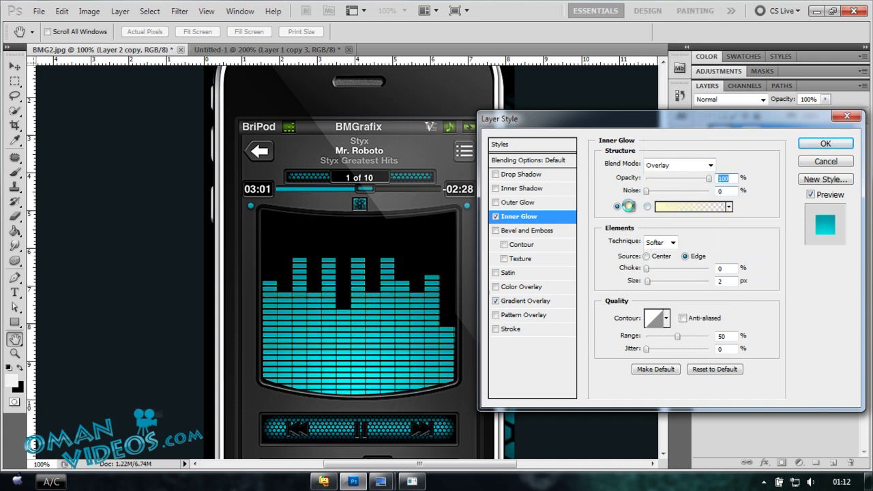
pyautogui.click(629, 206)
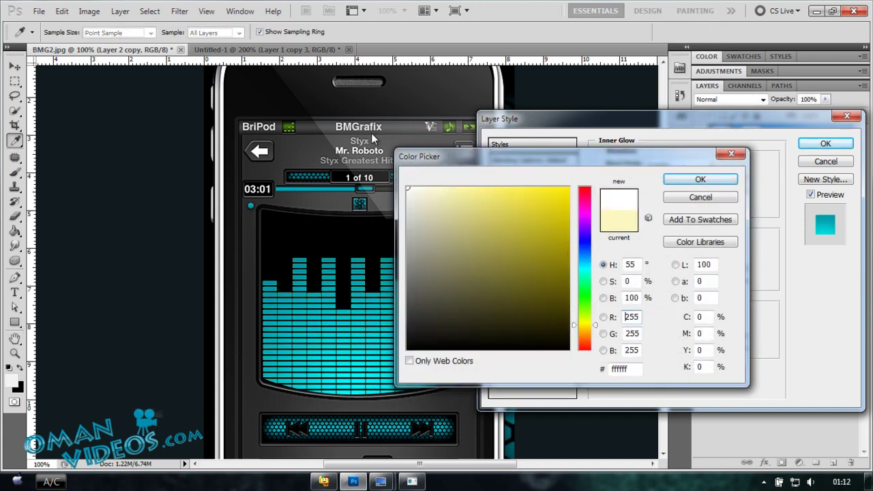
pyautogui.click(670, 184)
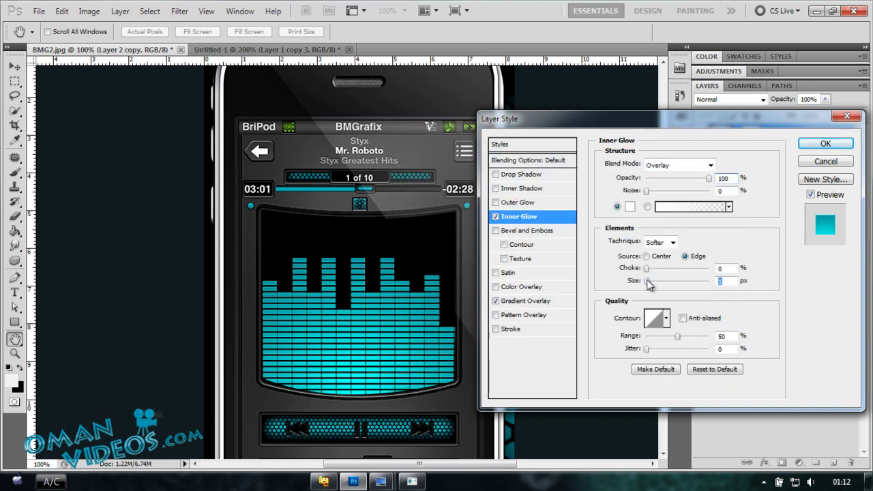
pyautogui.moveTo(648, 284); pyautogui.dragTo(649, 287)
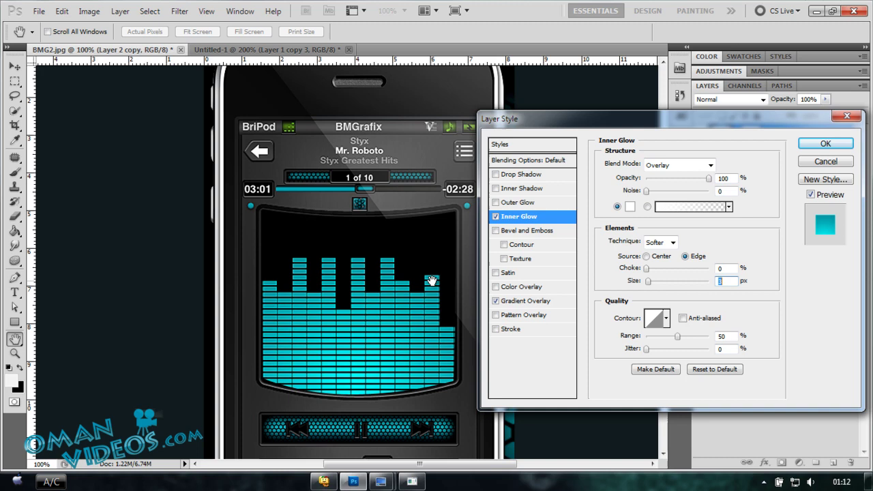
pyautogui.click(825, 143)
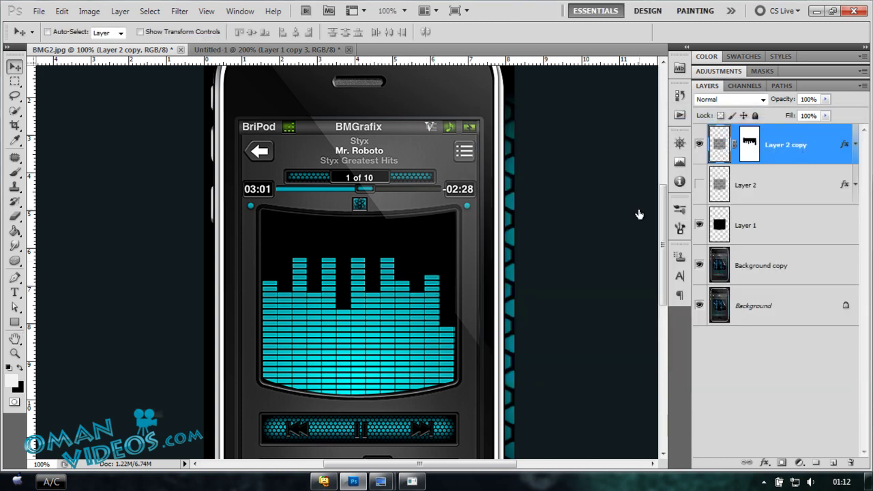
pyautogui.keyDown('ctrl'); pyautogui.click(721, 229); pyautogui.keyUp('ctrl')
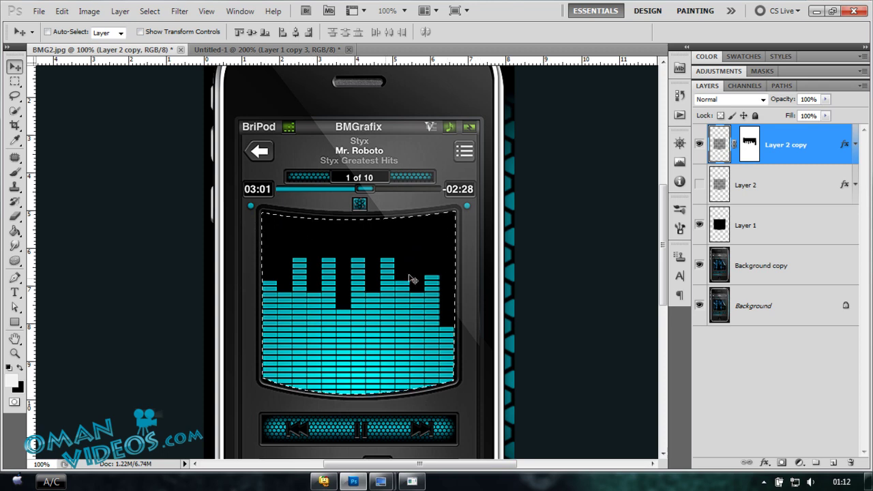
# Add a new empty Layer 3 above Layer 1 and pick the Gradient tool
pyautogui.click(769, 234)
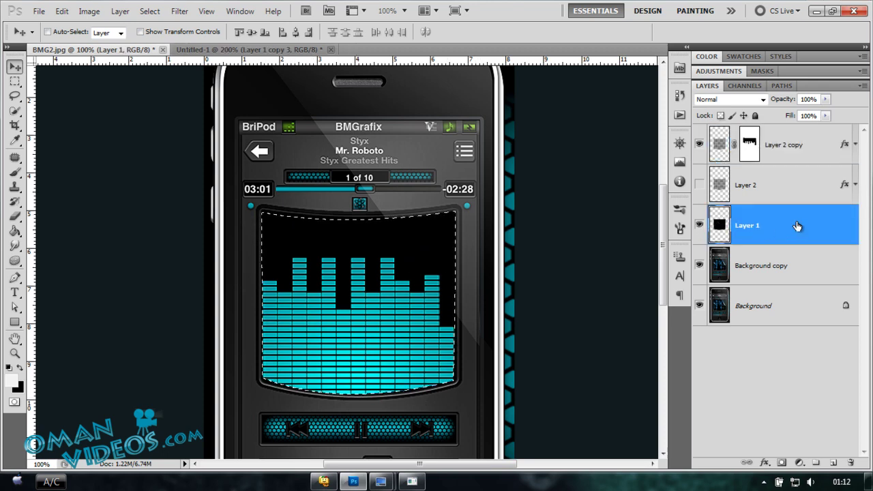
pyautogui.click(835, 463)
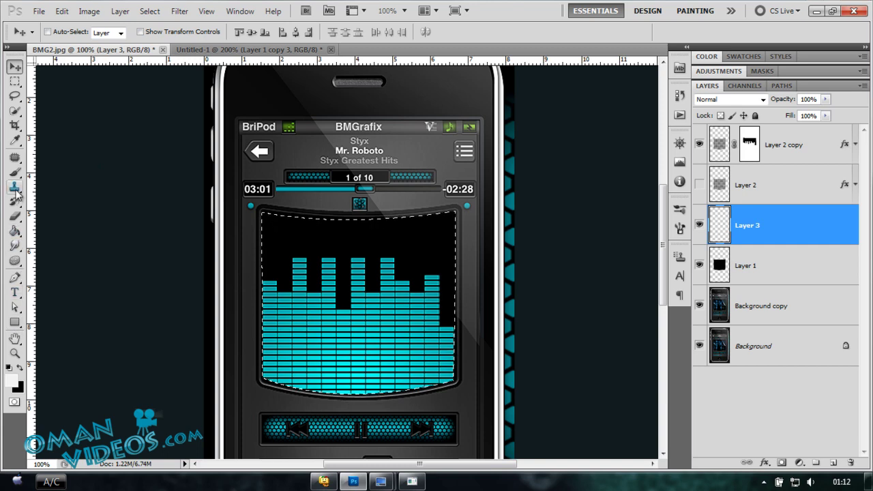
pyautogui.click(15, 231)
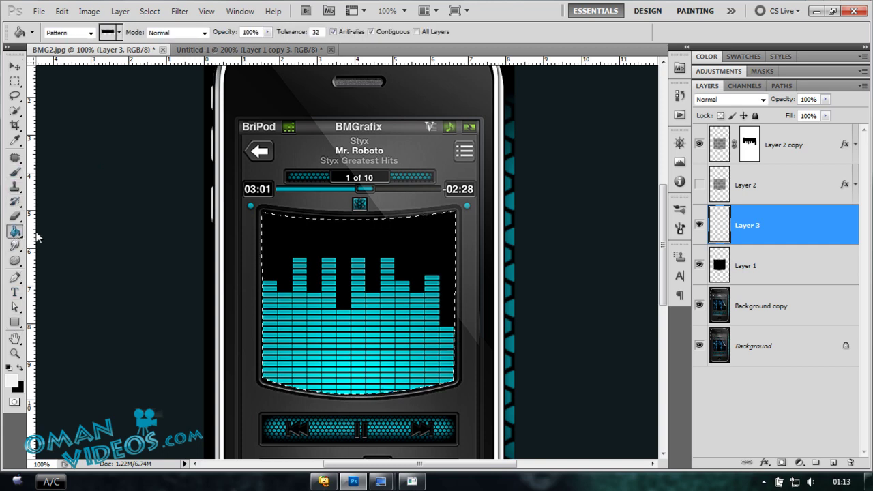
pyautogui.click(60, 231)
# Choose the cyan preset gradient
pyautogui.click(95, 32)
pyautogui.scroll(-4, 117, 116)
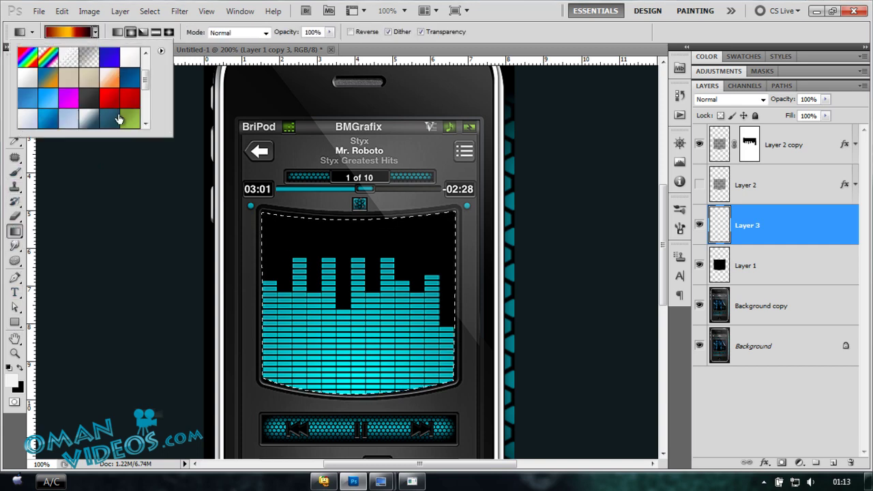
pyautogui.scroll(-2, 119, 116)
pyautogui.scroll(-1, 130, 93)
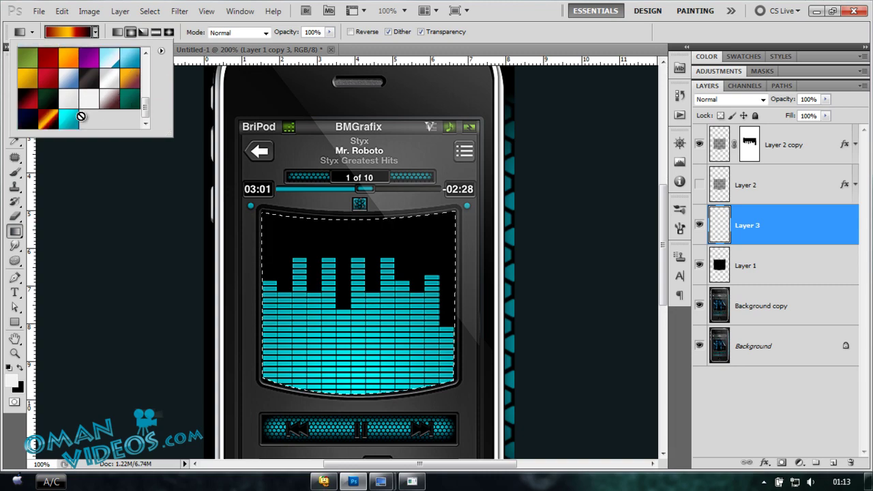
pyautogui.click(68, 118)
# Set the gradient's right stop to 0% opacity for a cyan-to-transparent fade
pyautogui.click(72, 34)
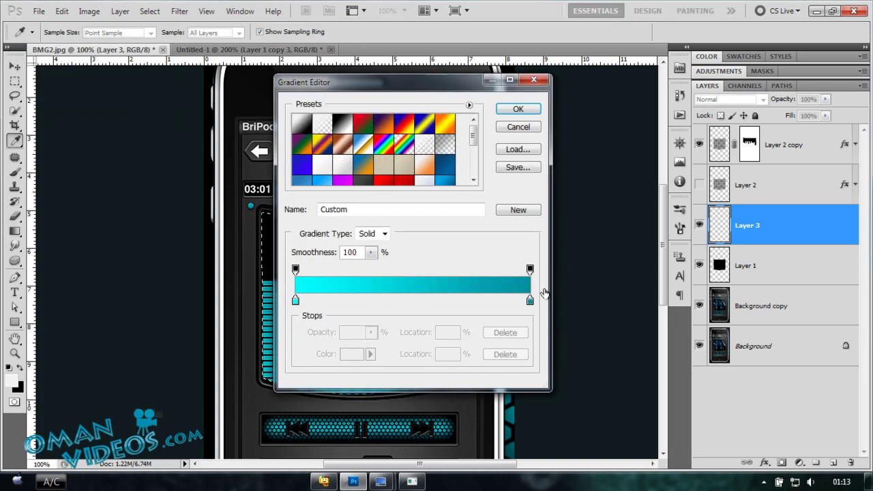
pyautogui.doubleClick(530, 301)
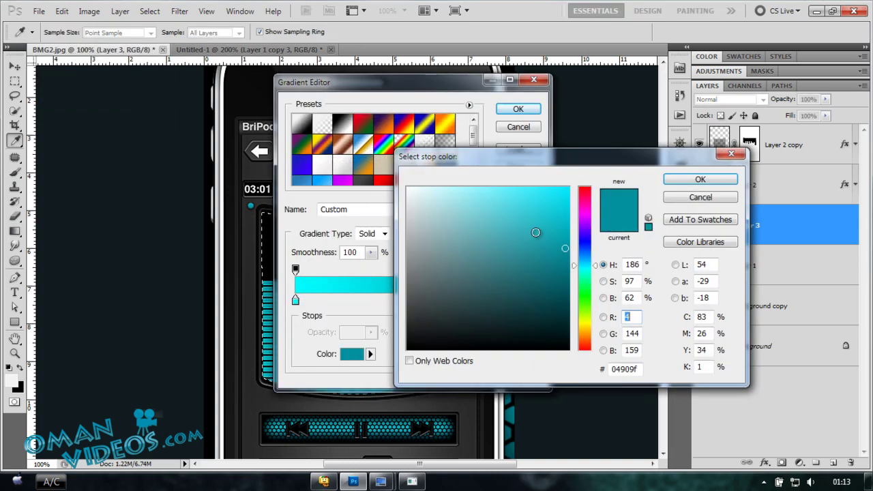
pyautogui.click(680, 197)
pyautogui.moveTo(530, 301)
pyautogui.mouseDown()
pyautogui.moveTo(512, 298)
pyautogui.moveTo(535, 298)
pyautogui.mouseUp()
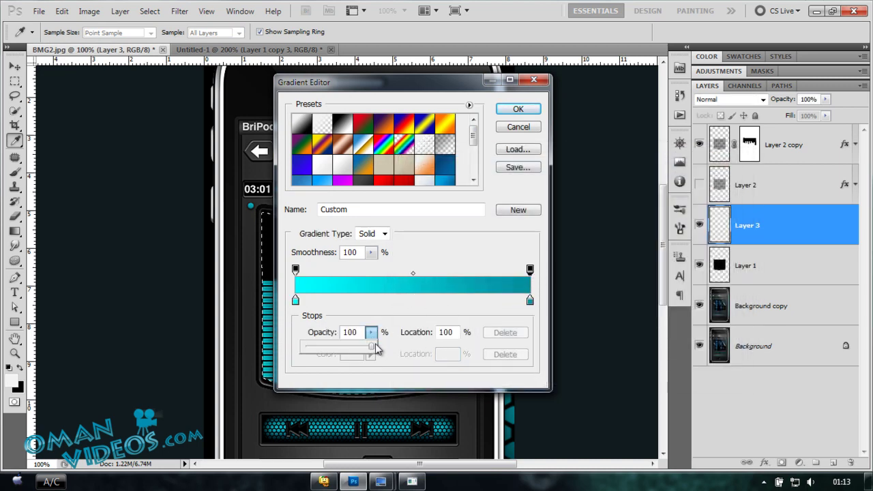
pyautogui.moveTo(360, 352); pyautogui.dragTo(268, 341)
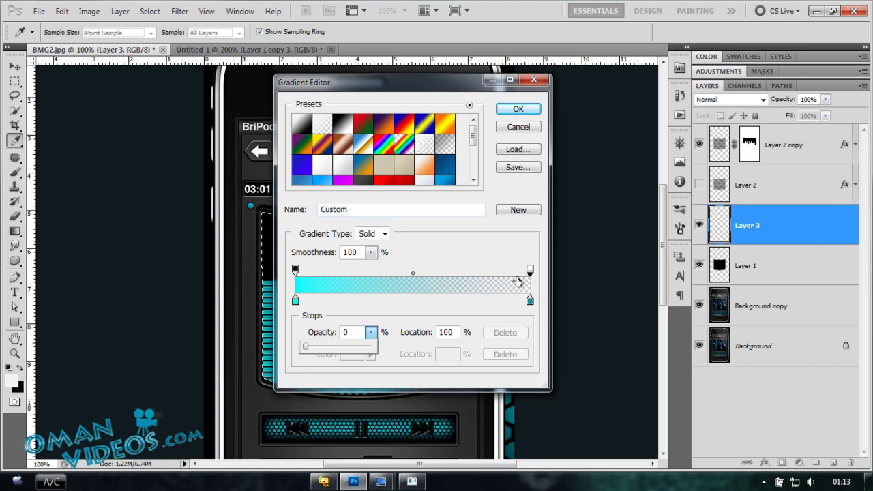
pyautogui.moveTo(473, 88); pyautogui.dragTo(475, 98)
pyautogui.click(515, 120)
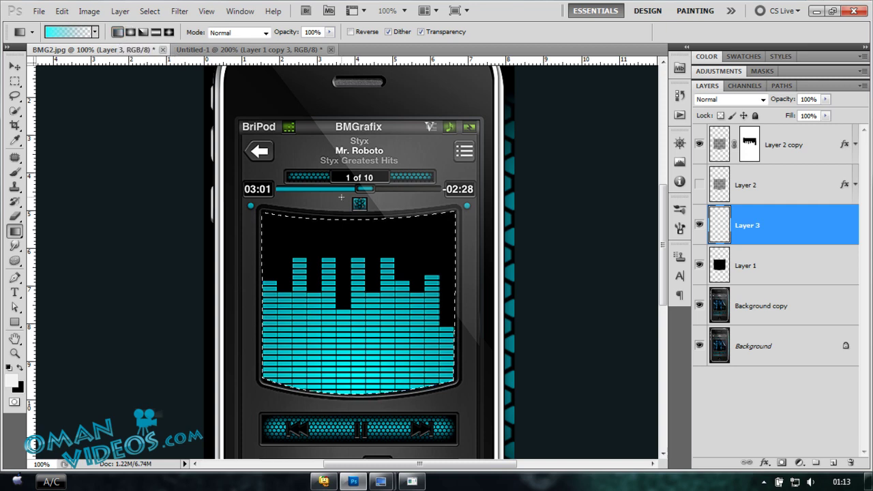
# Draw the cyan-to-transparent gradient down from the display's top inside the screen selection
pyautogui.moveTo(351, 227); pyautogui.dragTo(352, 262)
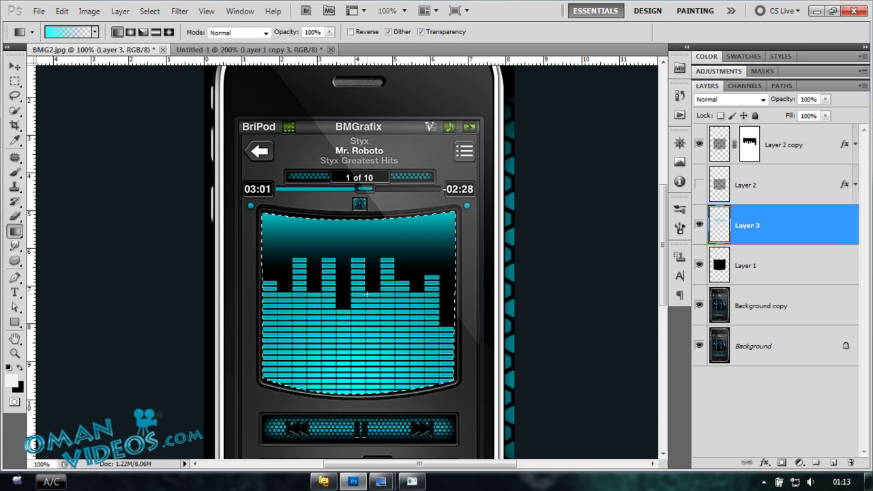
pyautogui.hotkey('ctrl', 'z')
pyautogui.moveTo(361, 185); pyautogui.dragTo(369, 298)
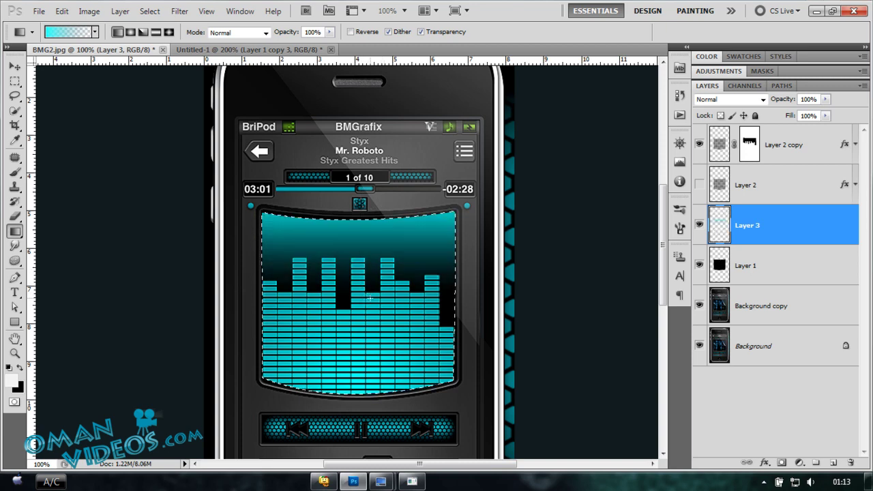
pyautogui.hotkey('ctrl', 'd')
pyautogui.press('v')
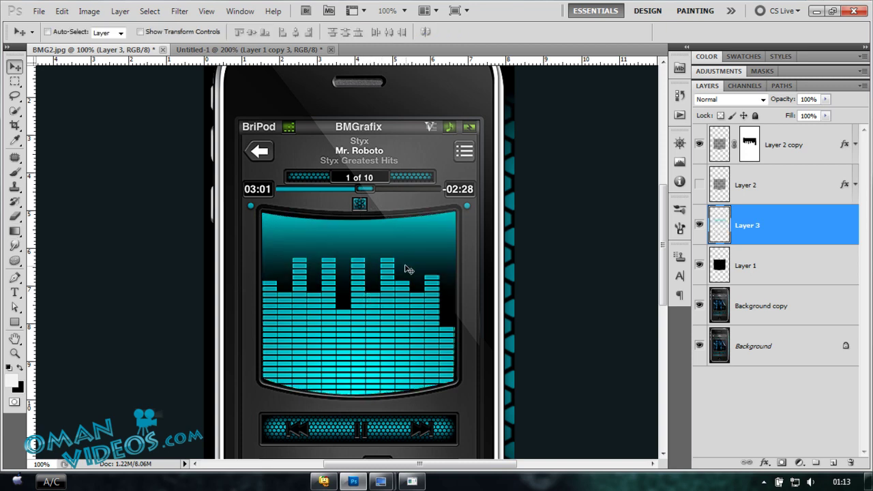
pyautogui.hotkey('ctrl', 'alt', 'z')
pyautogui.hotkey('ctrl', 'alt', 'z')
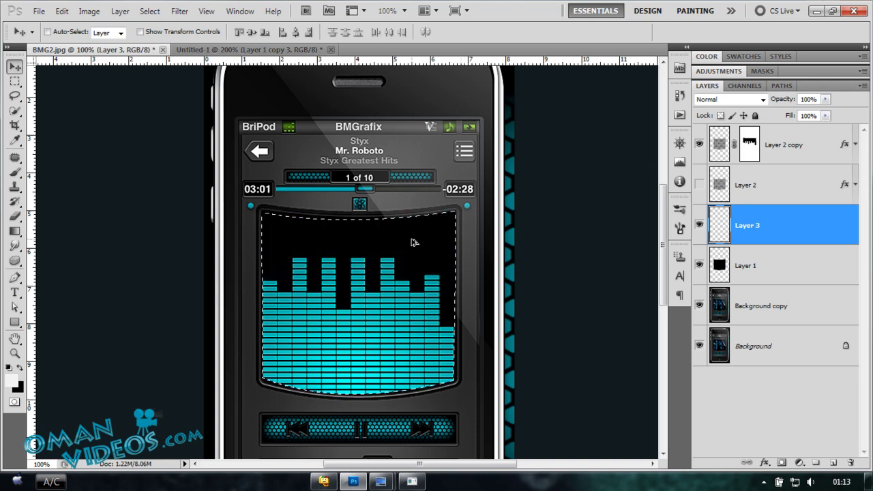
pyautogui.press('m')
pyautogui.hotkey('shift', 'Down')
pyautogui.hotkey('shift', 'Down')
pyautogui.hotkey('shift', 'Down')
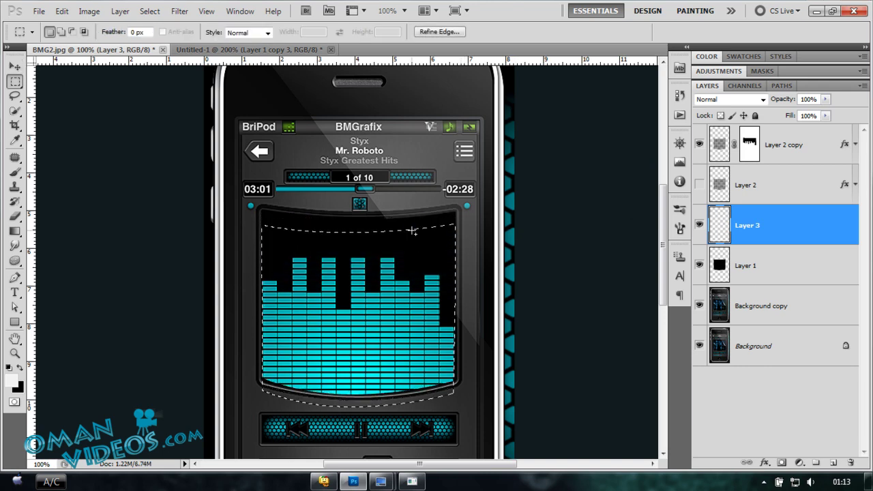
pyautogui.press('g')
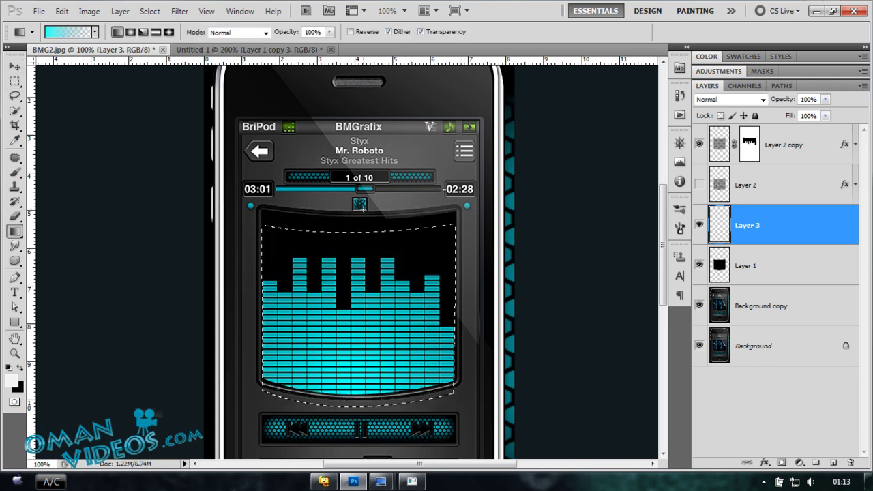
pyautogui.moveTo(360, 228); pyautogui.dragTo(367, 318)
pyautogui.hotkey('ctrl', 'z')
pyautogui.hotkey('ctrl', 'z')
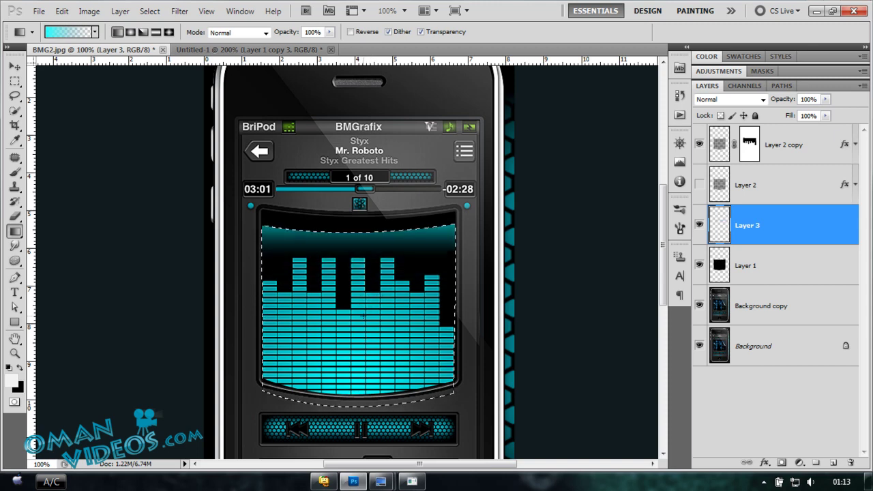
# Deselect and lower Layer 3's opacity to 24%
pyautogui.hotkey('ctrl', 'd')
pyautogui.press('v')
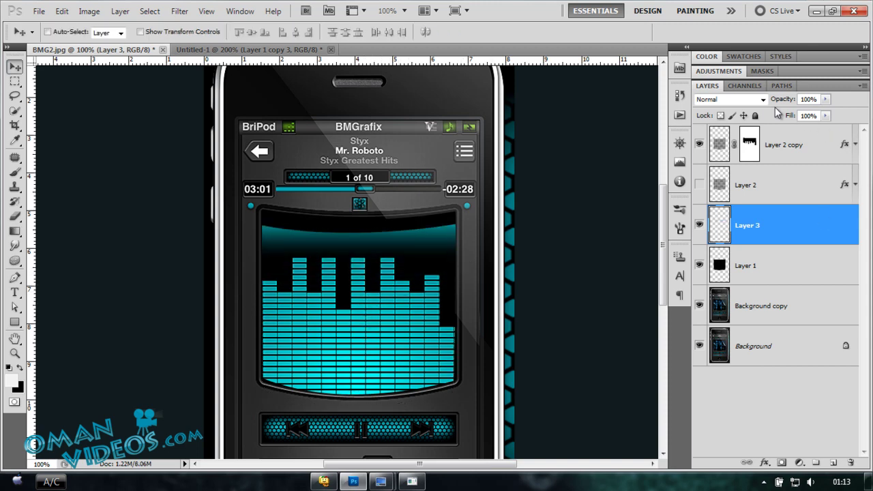
pyautogui.moveTo(780, 100); pyautogui.dragTo(739, 100)
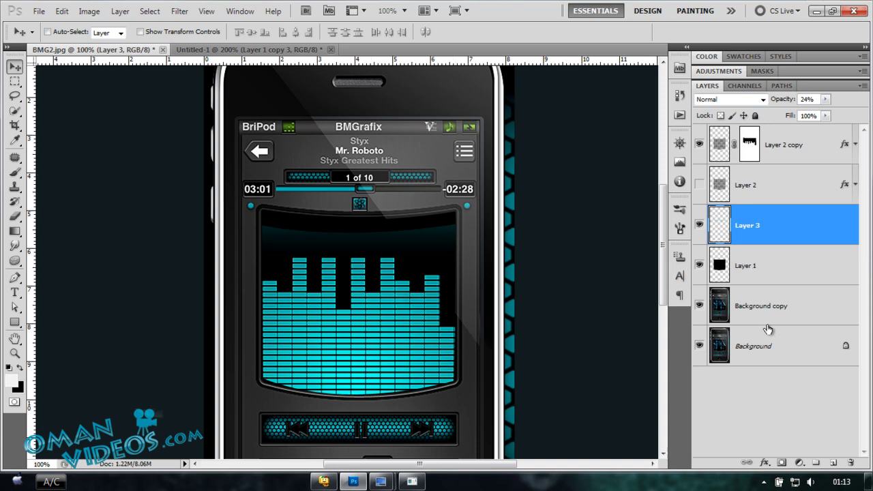
# Load Layer 1's screen shape as a selection and add a new empty Layer 4
pyautogui.keyDown('ctrl'); pyautogui.click(719, 267); pyautogui.keyUp('ctrl')
pyautogui.click(833, 462)
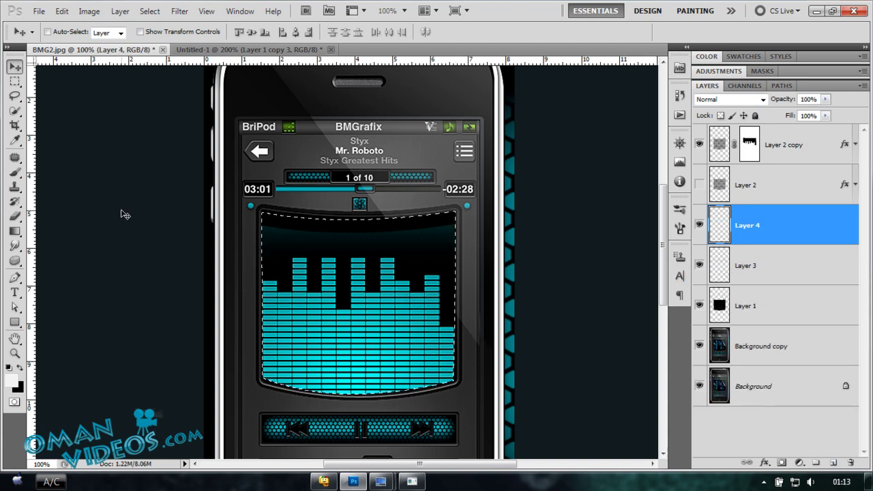
pyautogui.click(15, 277)
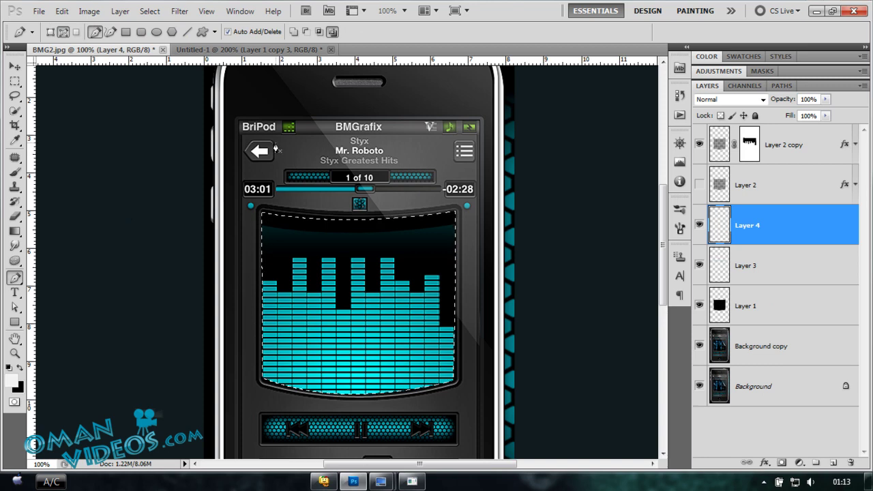
# Draw a closed, curved Pen path diagonally across the display from the back arrow
pyautogui.moveTo(276, 142); pyautogui.dragTo(296, 201)
pyautogui.moveTo(482, 334); pyautogui.dragTo(624, 317)
pyautogui.hotkey('ctrl', 'z')
pyautogui.moveTo(475, 383); pyautogui.dragTo(606, 386)
pyautogui.keyDown('alt'); pyautogui.click(475, 382); pyautogui.keyUp('alt')
pyautogui.click(435, 418)
pyautogui.moveTo(214, 387); pyautogui.dragTo(175, 242)
pyautogui.click(275, 142)
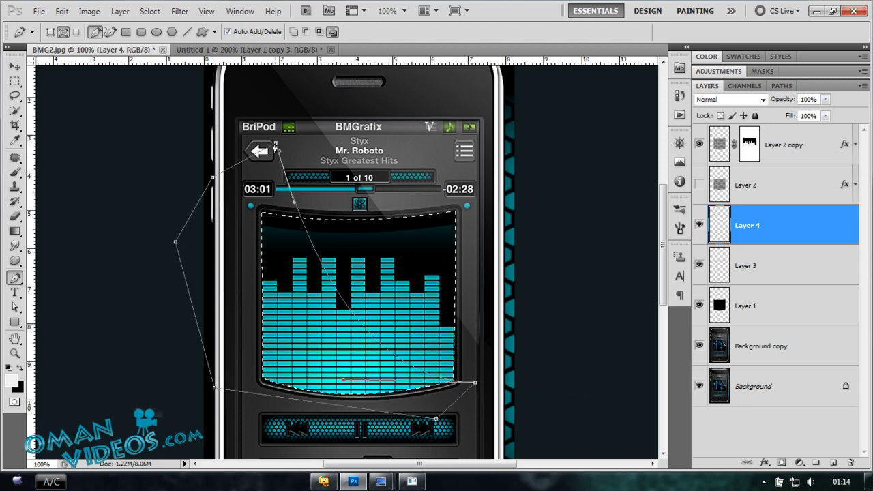
# Turn the path into a selection set to subtract from the current selection
pyautogui.rightClick(258, 232)
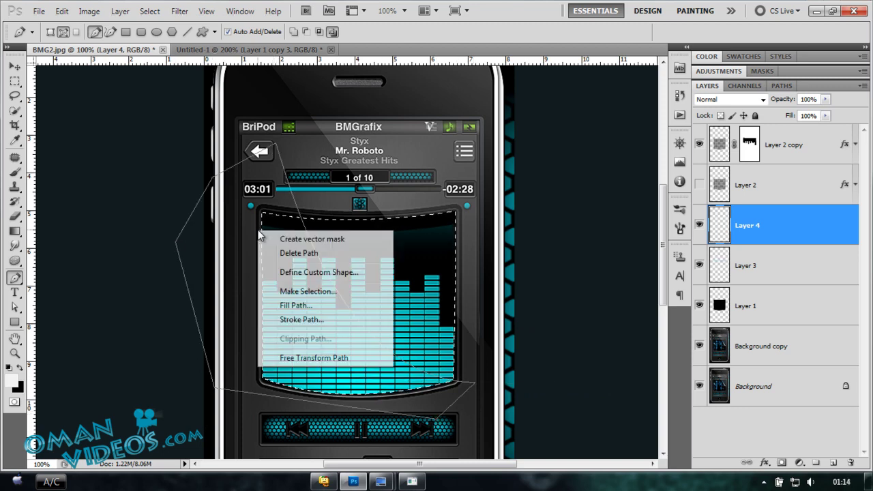
pyautogui.click(346, 289)
pyautogui.click(431, 211)
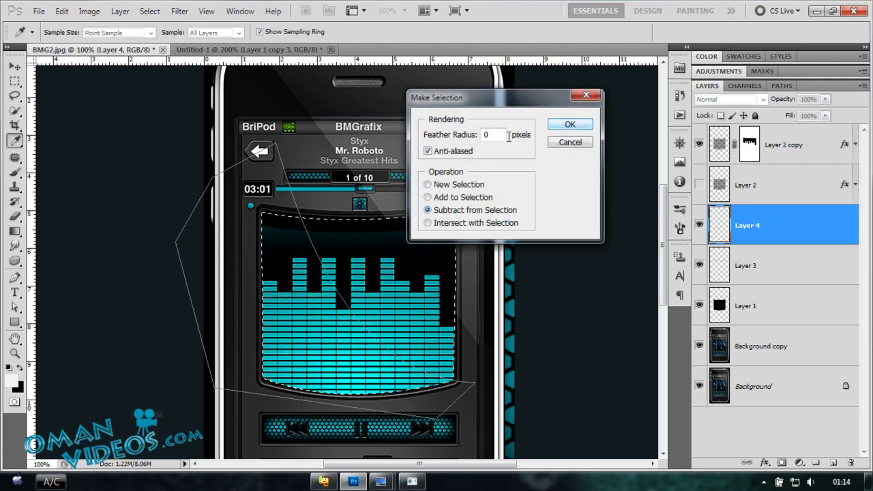
pyautogui.doubleClick(486, 134)
# Confirm the subtracted selection and choose the white-to-transparent gradient preset
pyautogui.click(570, 125)
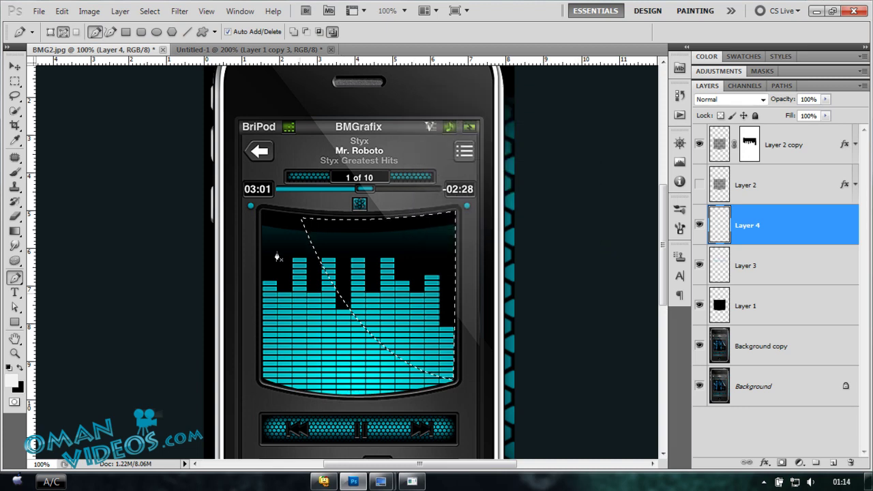
pyautogui.click(14, 231)
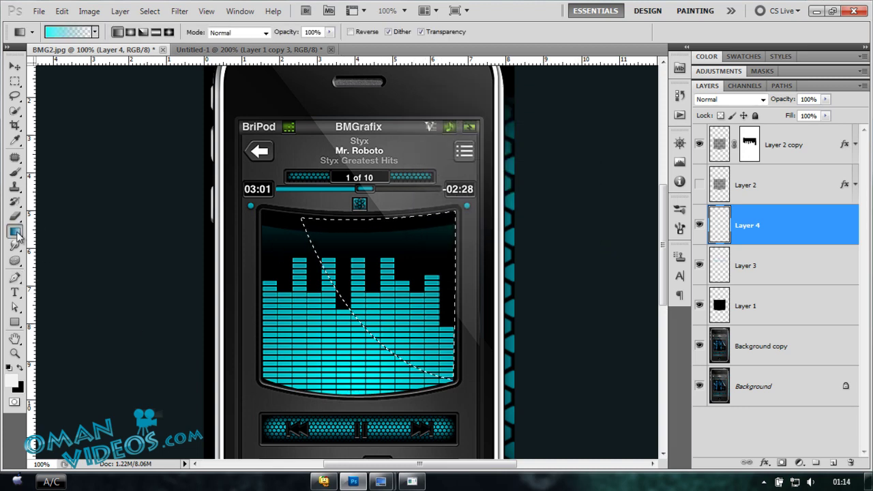
pyautogui.click(68, 231)
pyautogui.click(95, 31)
pyautogui.click(69, 66)
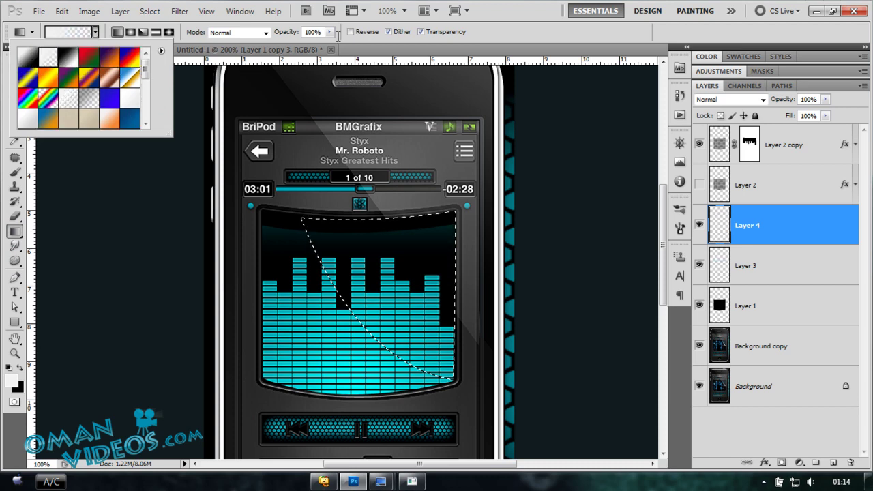
pyautogui.click(563, 34)
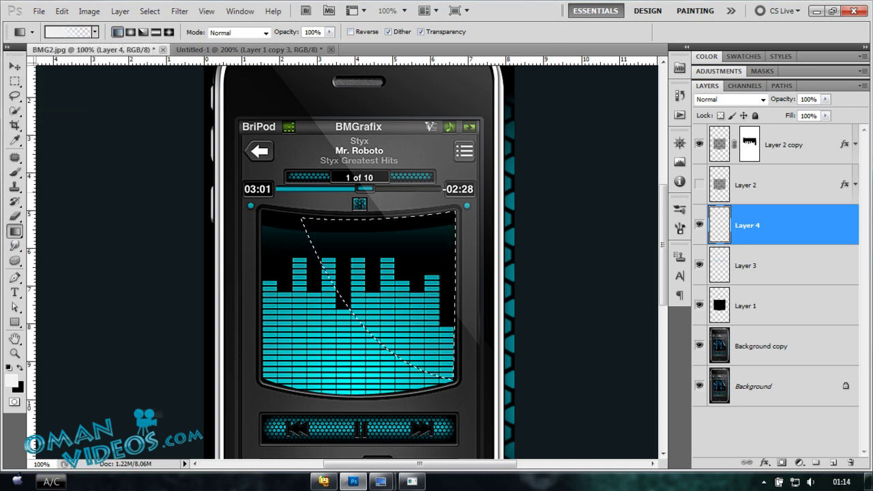
# Draw the white shine diagonally across the curved selection, then deselect
pyautogui.moveTo(380, 294); pyautogui.dragTo(316, 348)
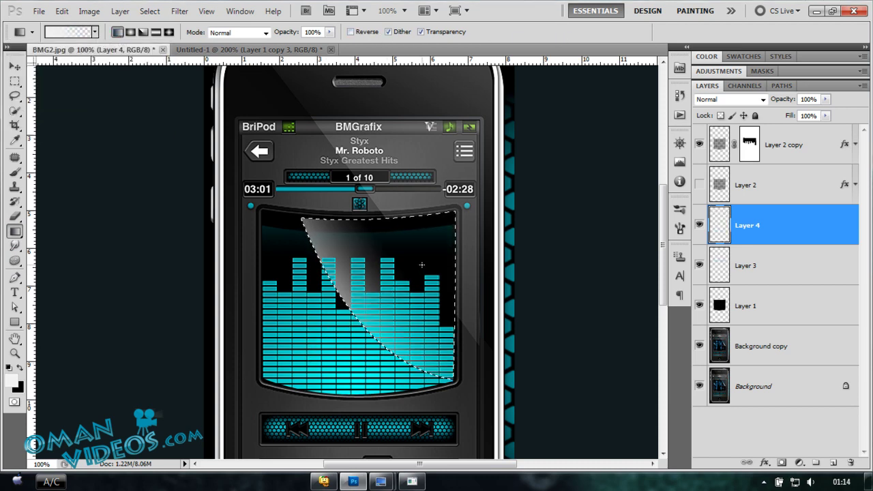
pyautogui.hotkey('ctrl', 'z')
pyautogui.moveTo(392, 297); pyautogui.dragTo(343, 362)
pyautogui.hotkey('ctrl', 'd')
# Preview Overlay, Soft Light and Color Dodge blend modes on the Layer 4 shine
pyautogui.press('v')
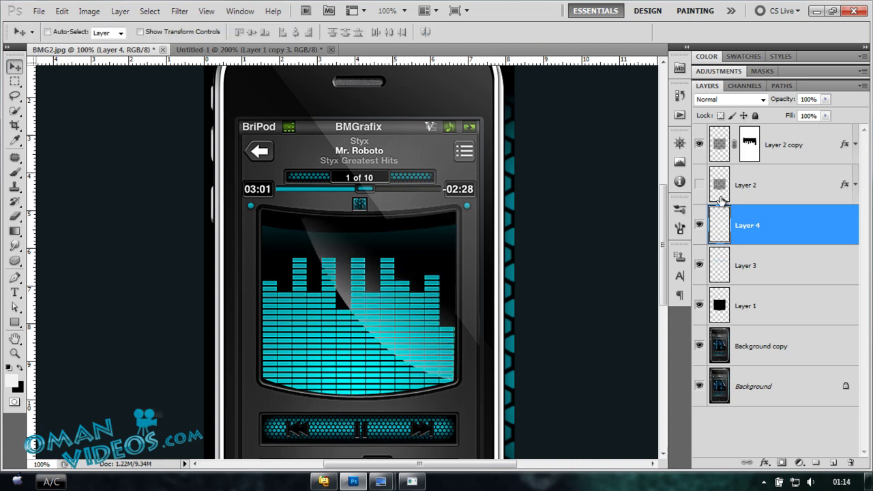
pyautogui.click(730, 102)
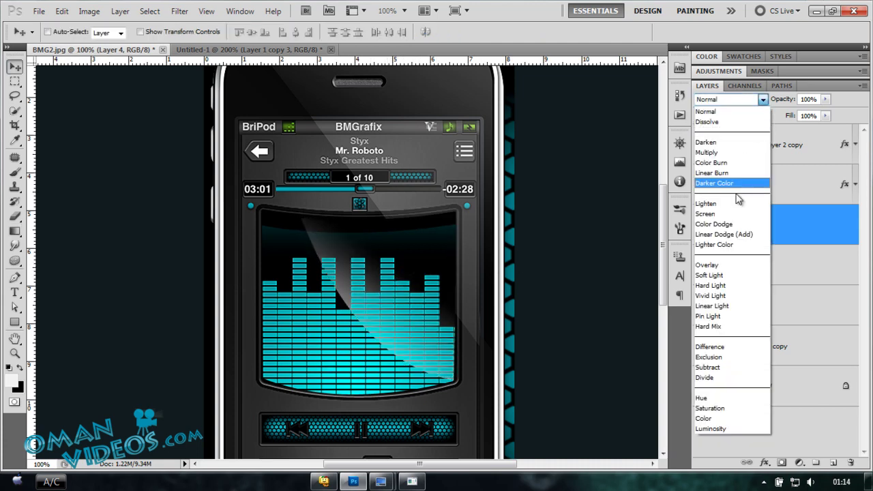
pyautogui.click(734, 258)
pyautogui.click(733, 99)
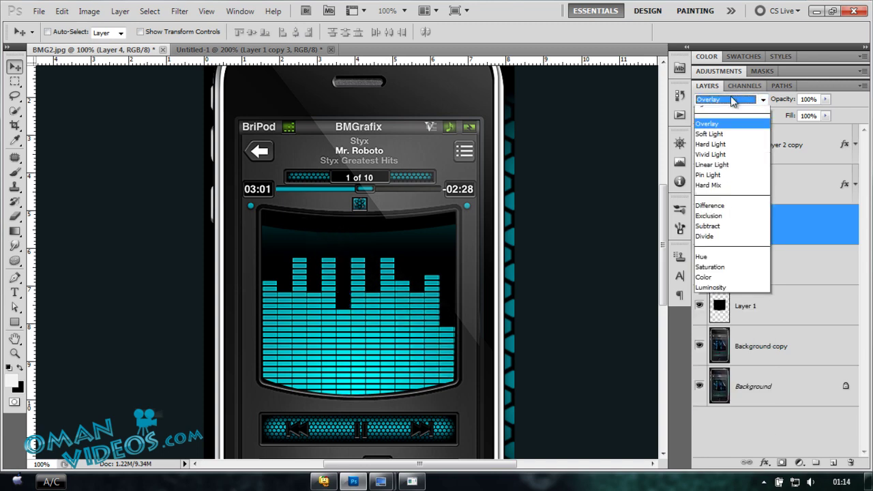
pyautogui.click(712, 284)
pyautogui.click(711, 102)
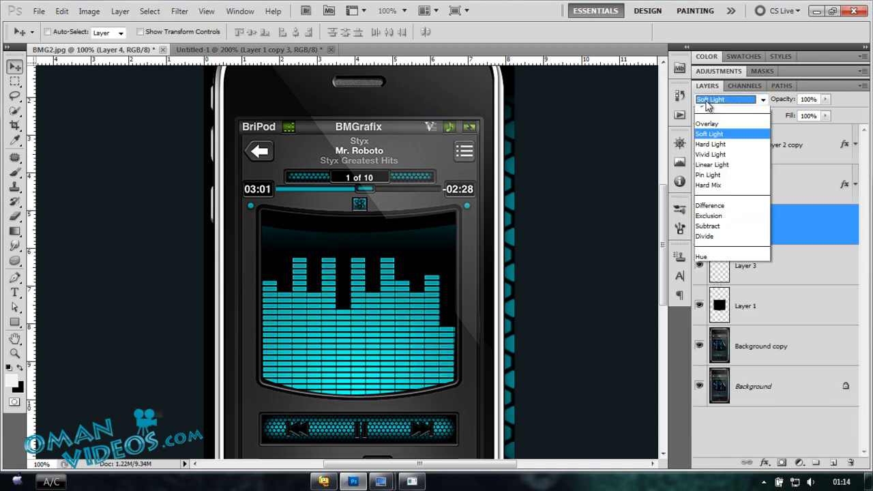
pyautogui.click(727, 227)
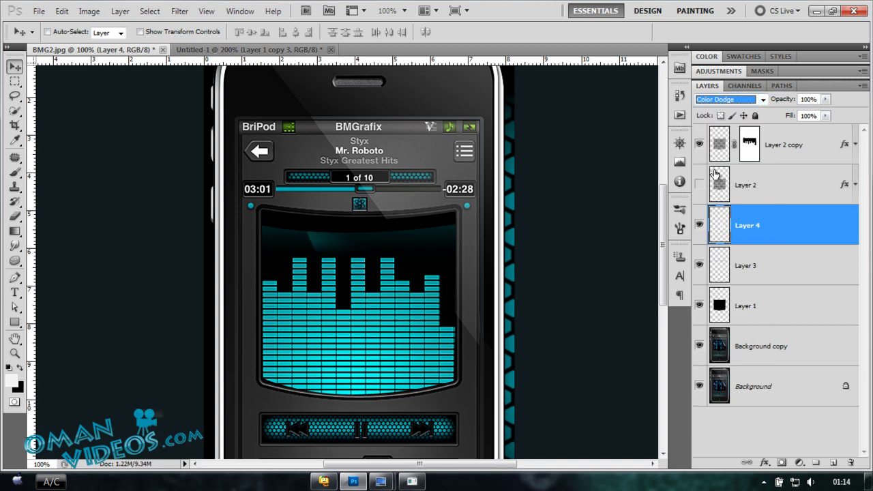
# Return Layer 4 to Normal blending and lower its opacity to 33%
pyautogui.click(715, 102)
pyautogui.click(711, 111)
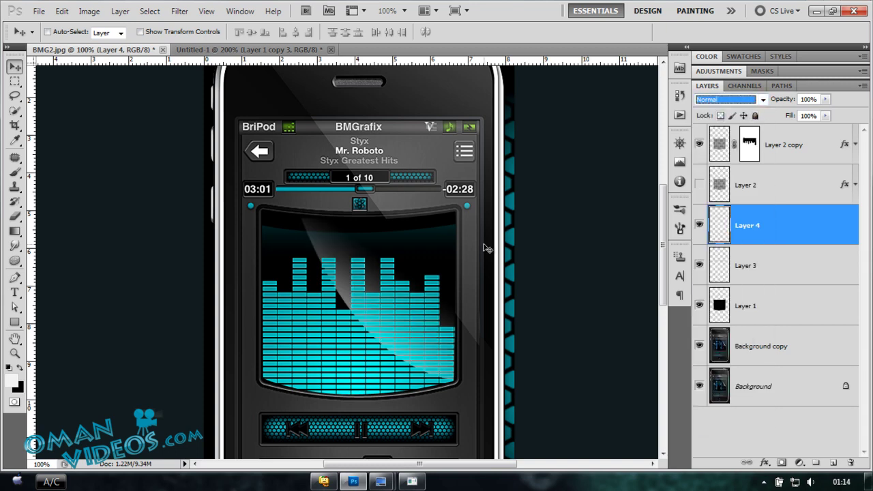
pyautogui.moveTo(787, 99); pyautogui.dragTo(743, 106)
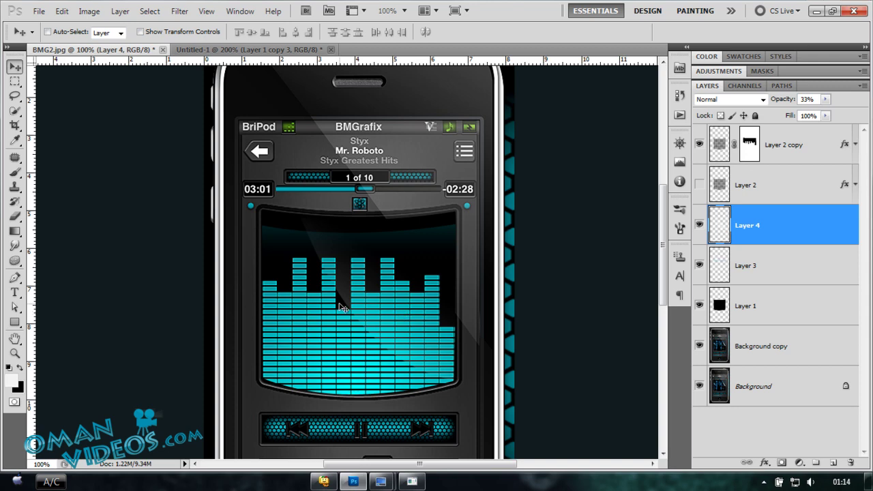
# Zoom out to 66.7% to view the entire phone mockup
pyautogui.hotkey('ctrl', '-')
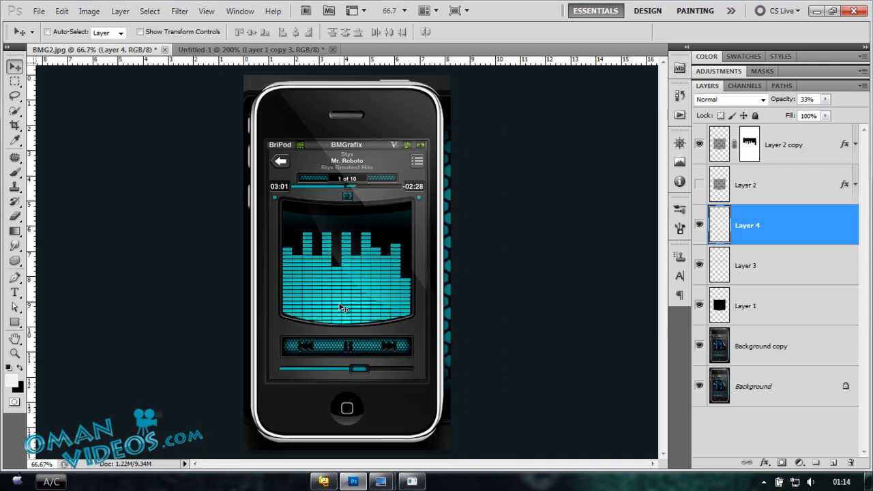